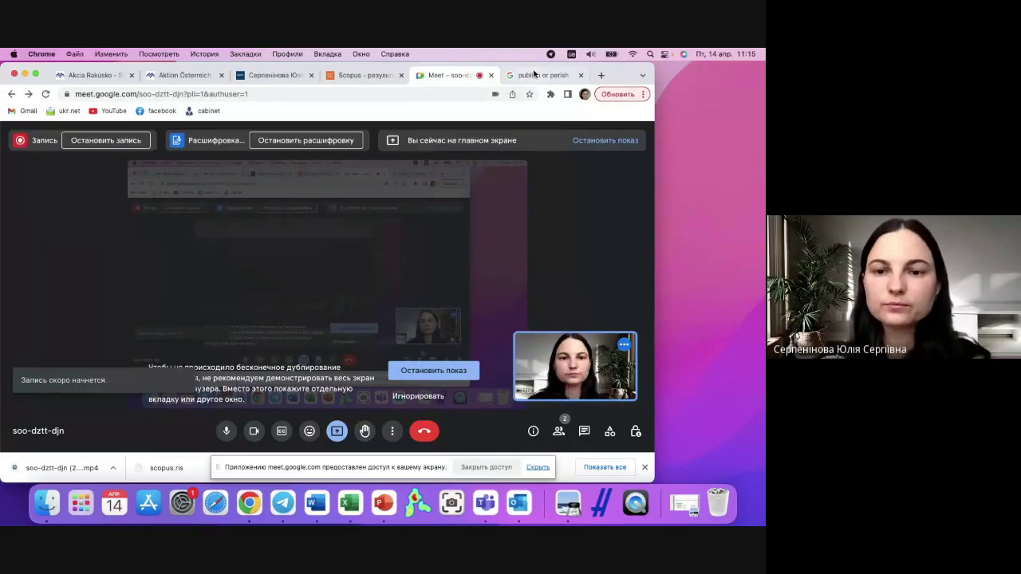
Switch to the Chrome tab showing Google results for 'publish or perish'
left_click(534, 74)
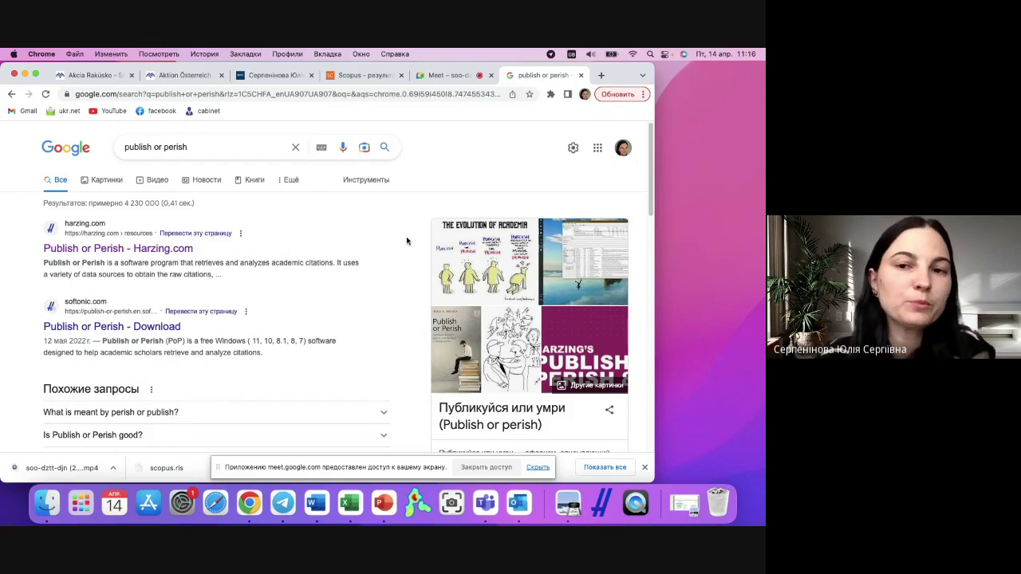
Read through the Harzing.com Publish or Perish page, then launch the app from the Dock
left_click(90, 250)
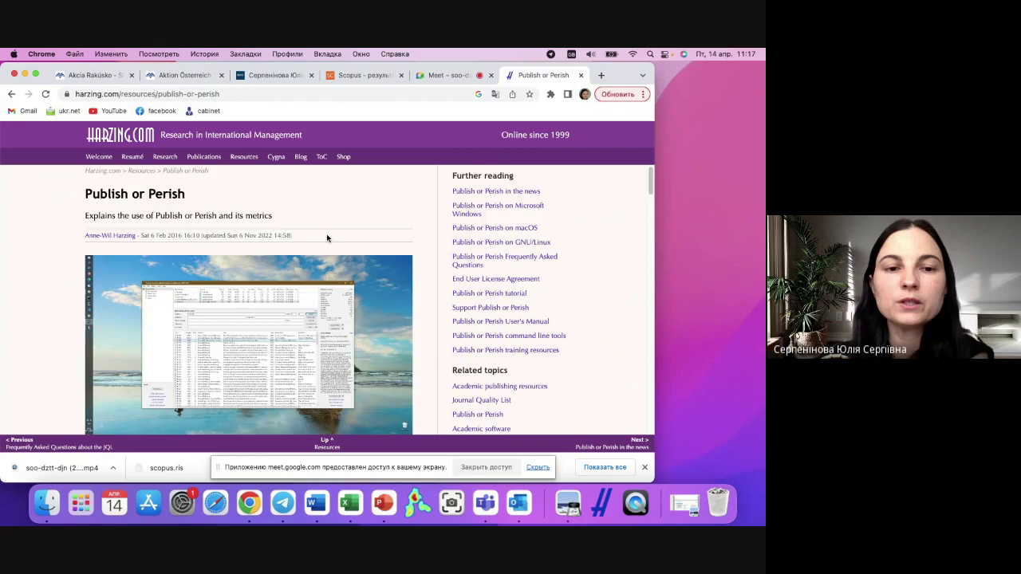
scroll(327, 236, "down", 5)
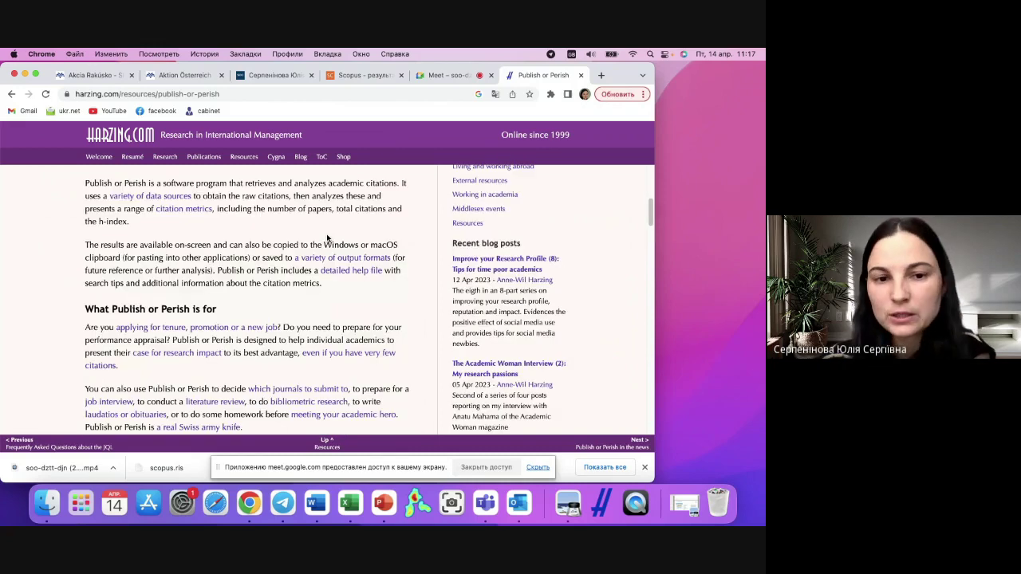
scroll(327, 237, "down", 10)
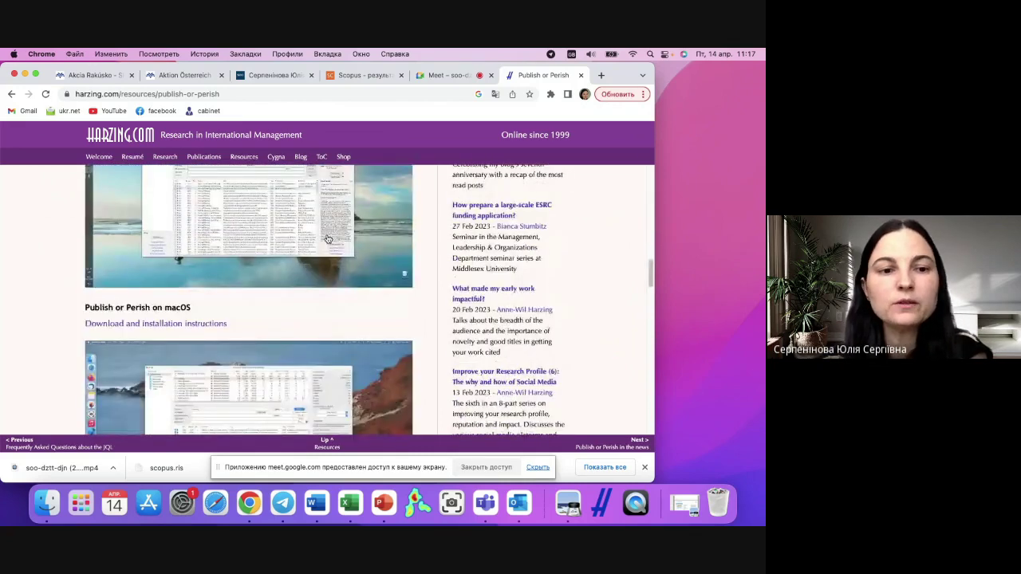
scroll(327, 238, "down", 10)
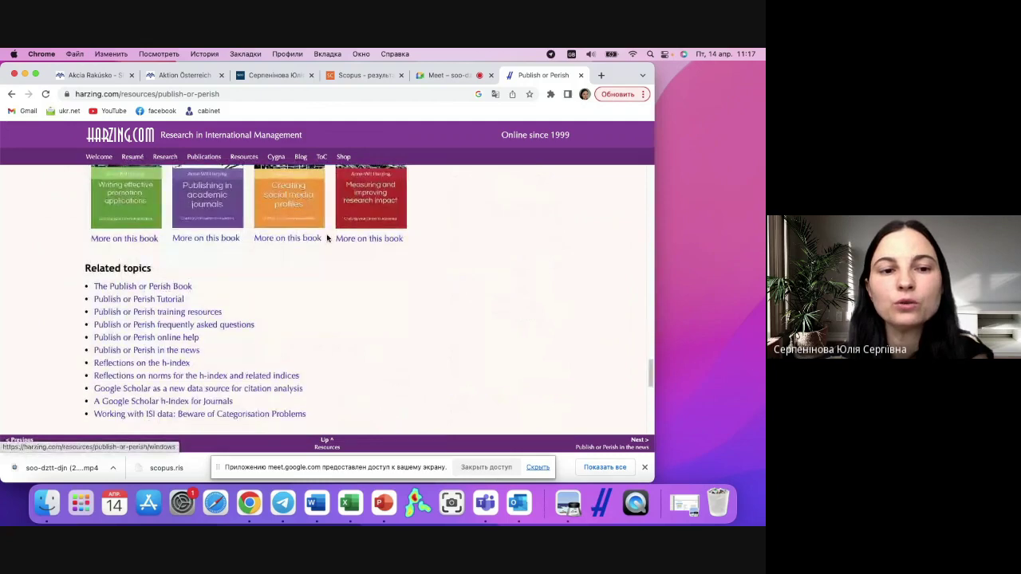
scroll(327, 237, "up", 6)
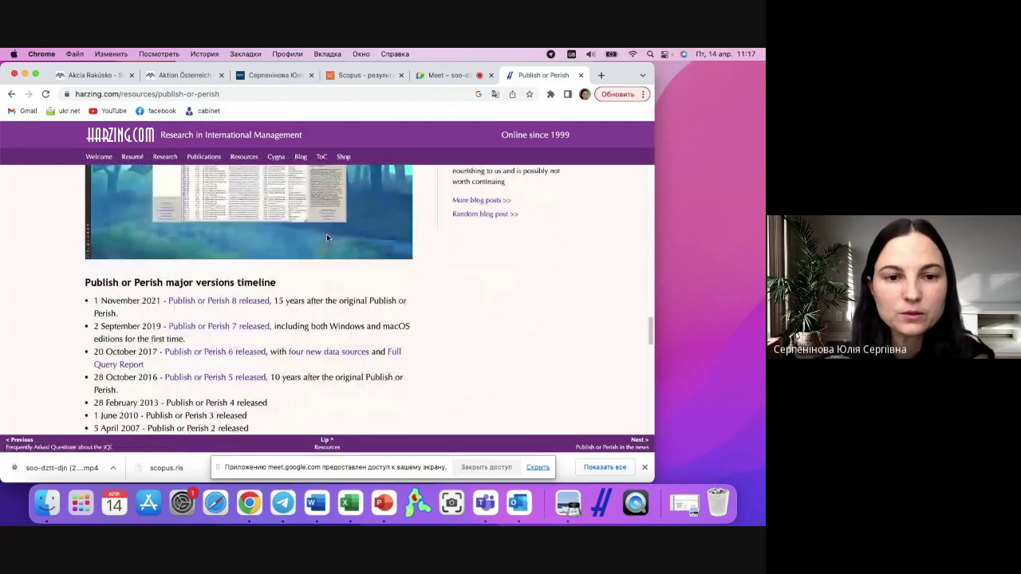
scroll(323, 238, "up", 10)
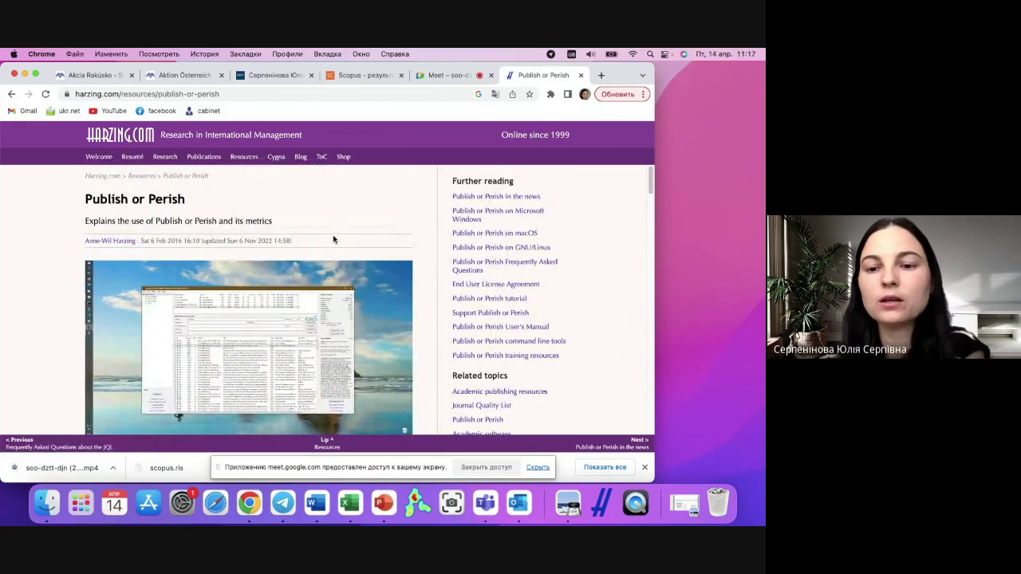
left_click(602, 503)
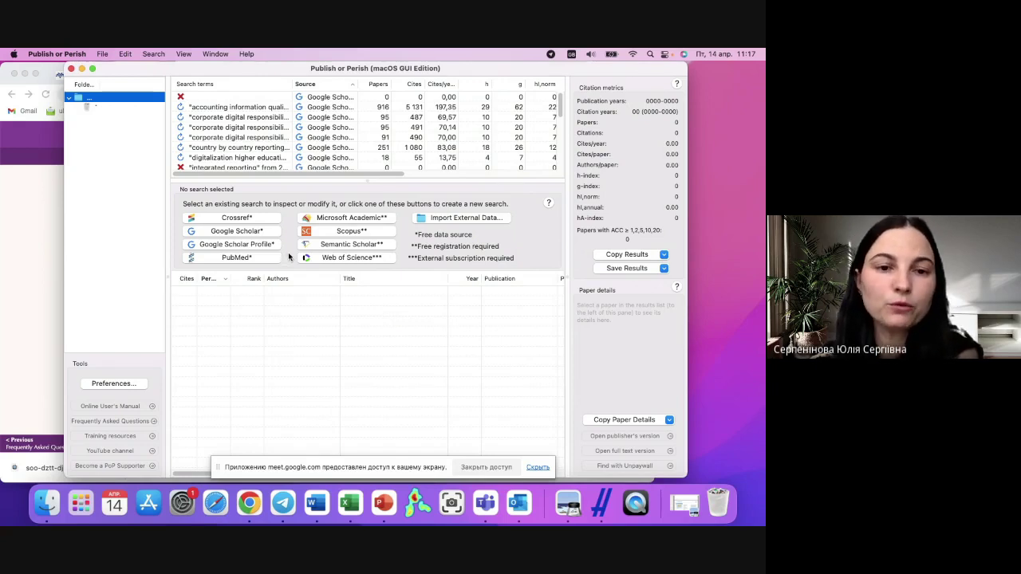
Create a new Google Scholar search in Publish or Perish
left_click(248, 233)
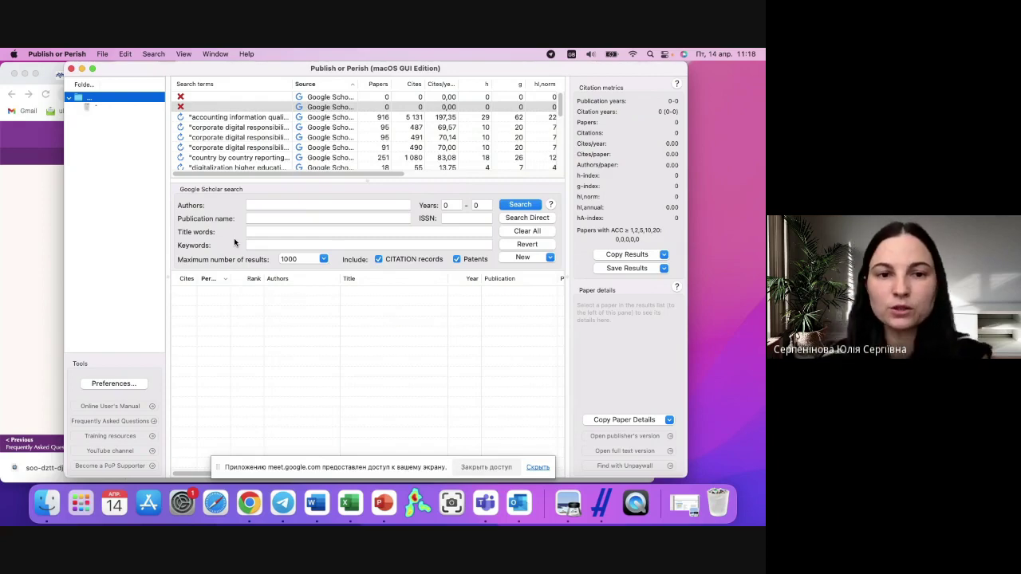
left_click(257, 231)
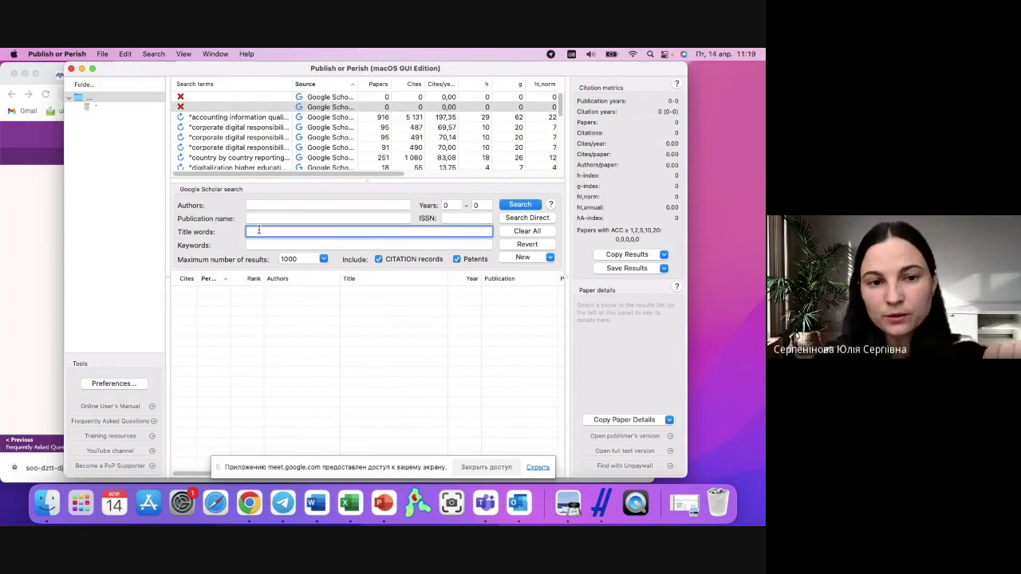
left_click(266, 245)
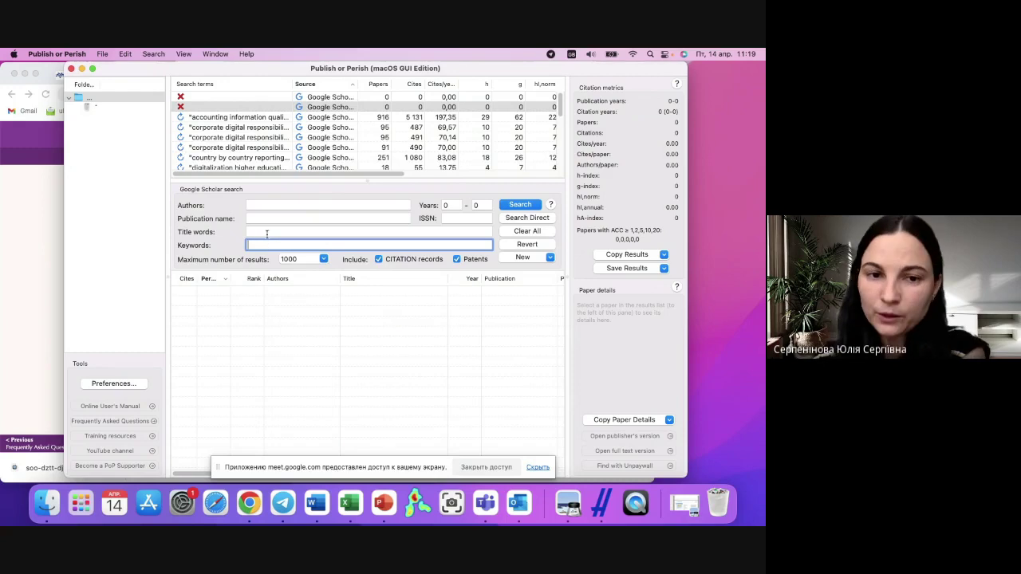
Search Google Scholar for the quoted title words "sustainability reporting"
left_click(267, 231)
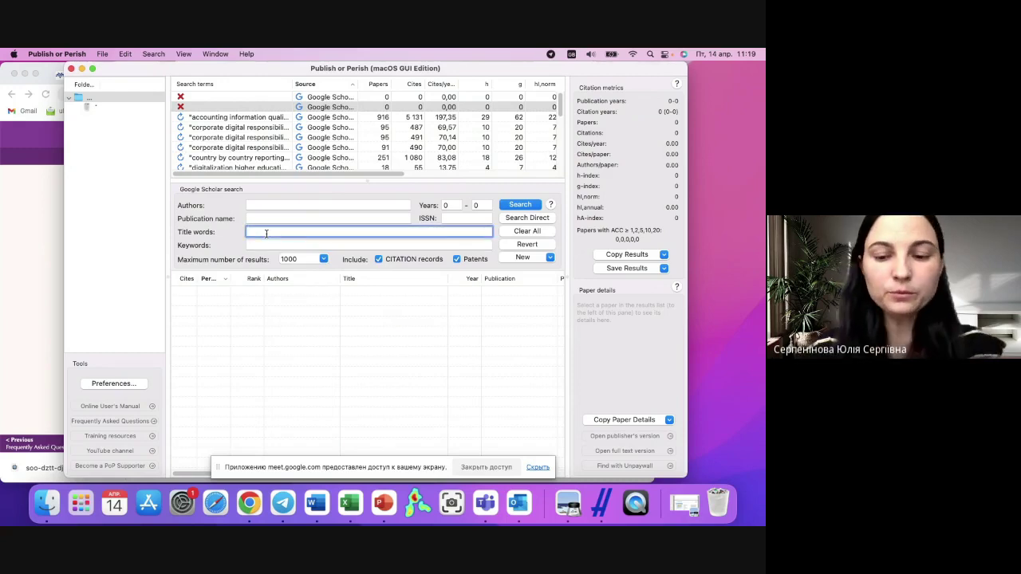
type("\"")
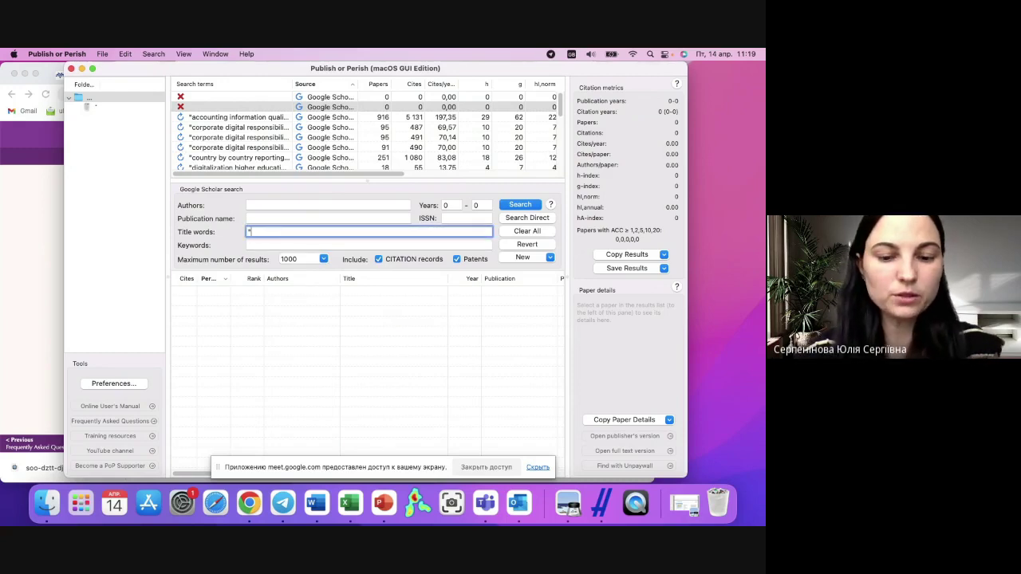
type("sust")
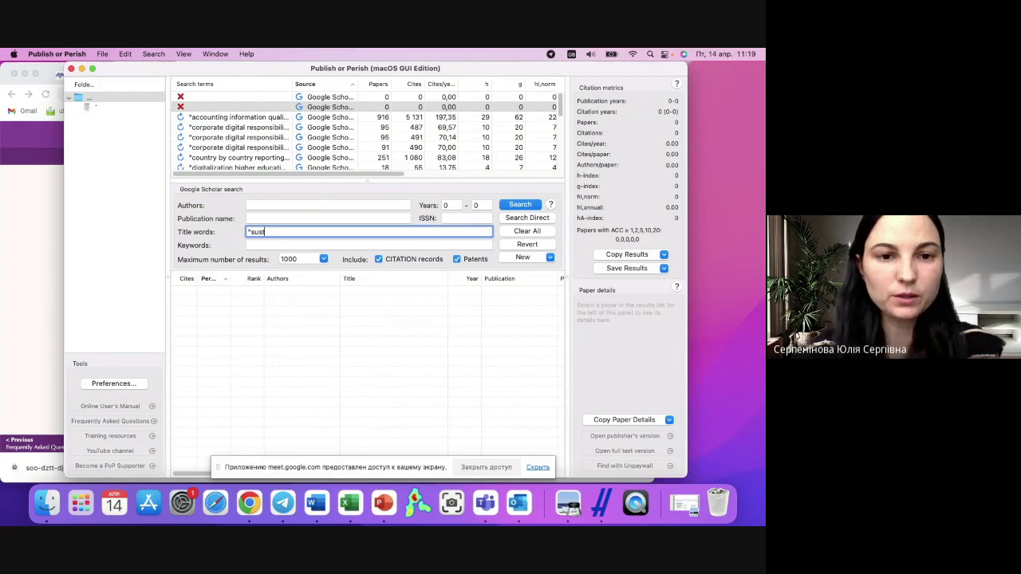
type("ainabi")
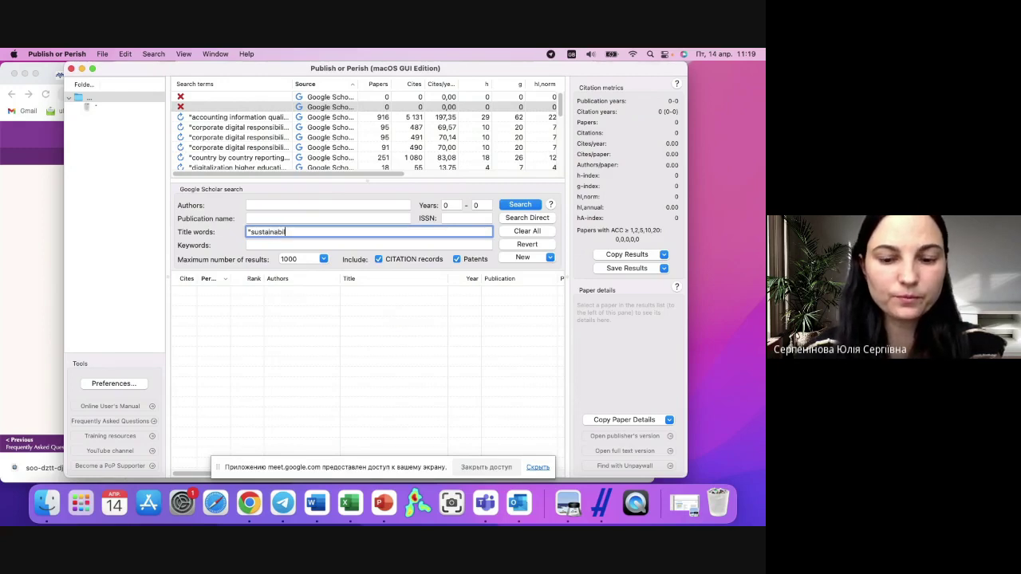
type("lity repor")
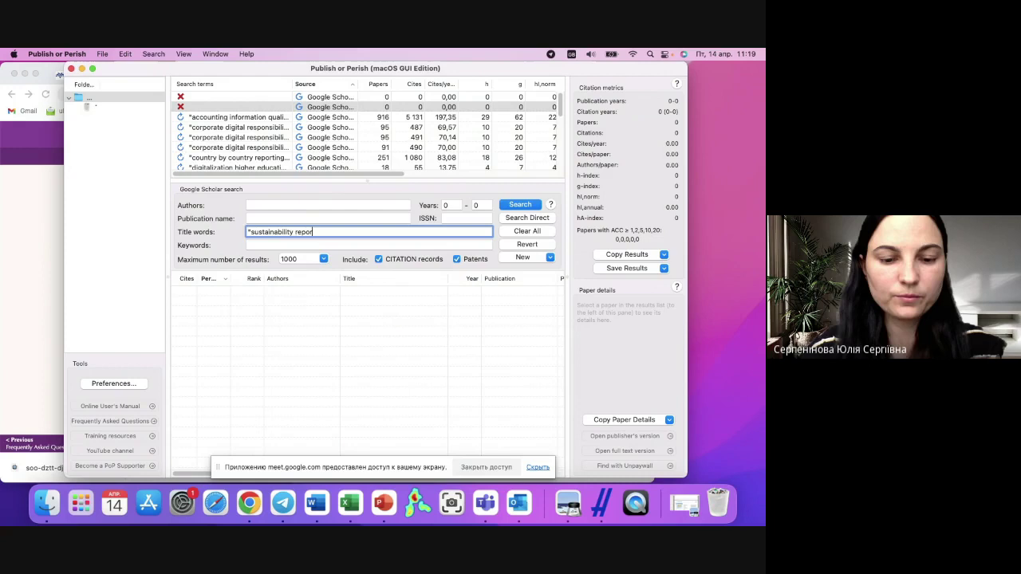
type("tin")
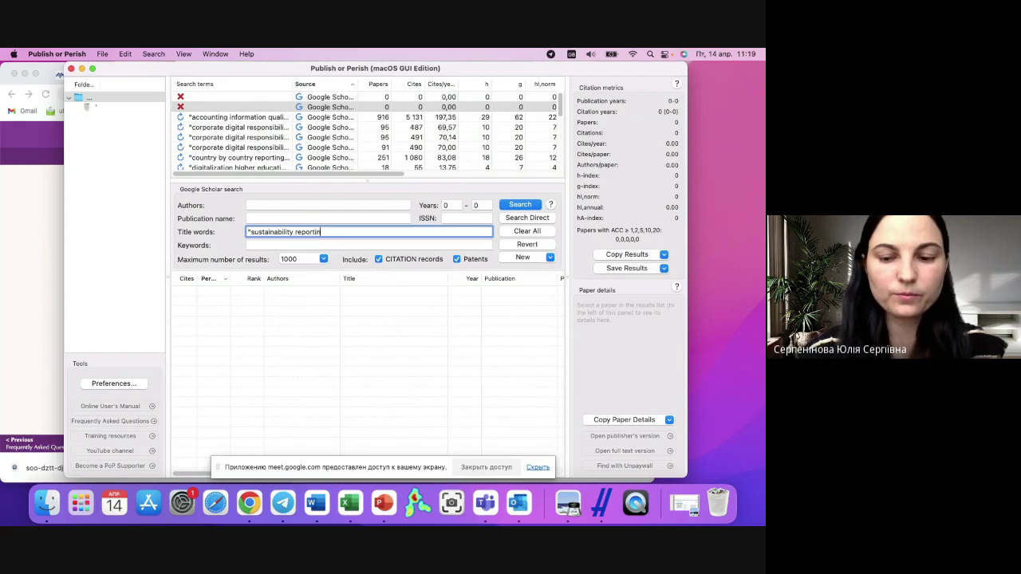
type("g\"")
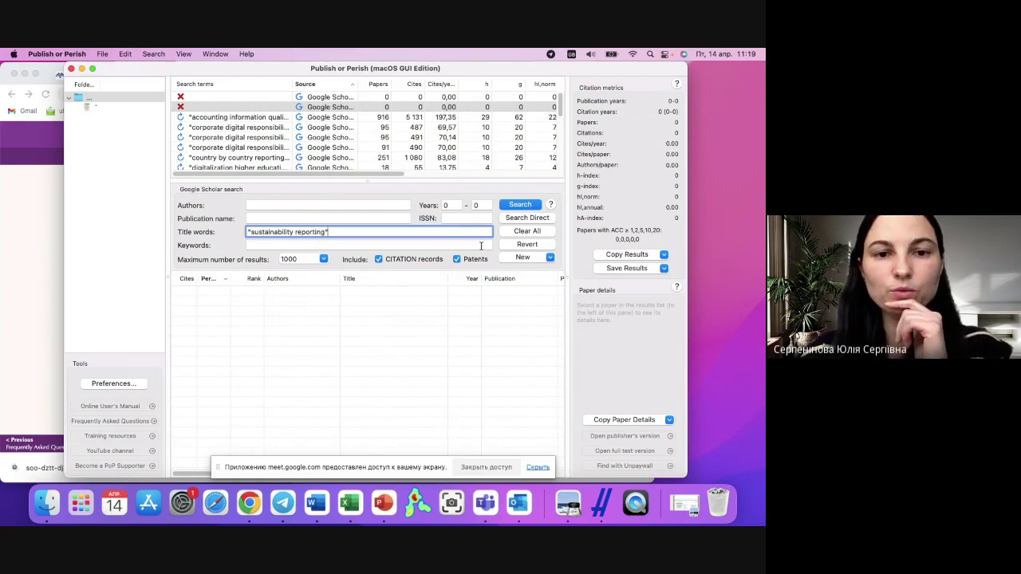
left_click(527, 206)
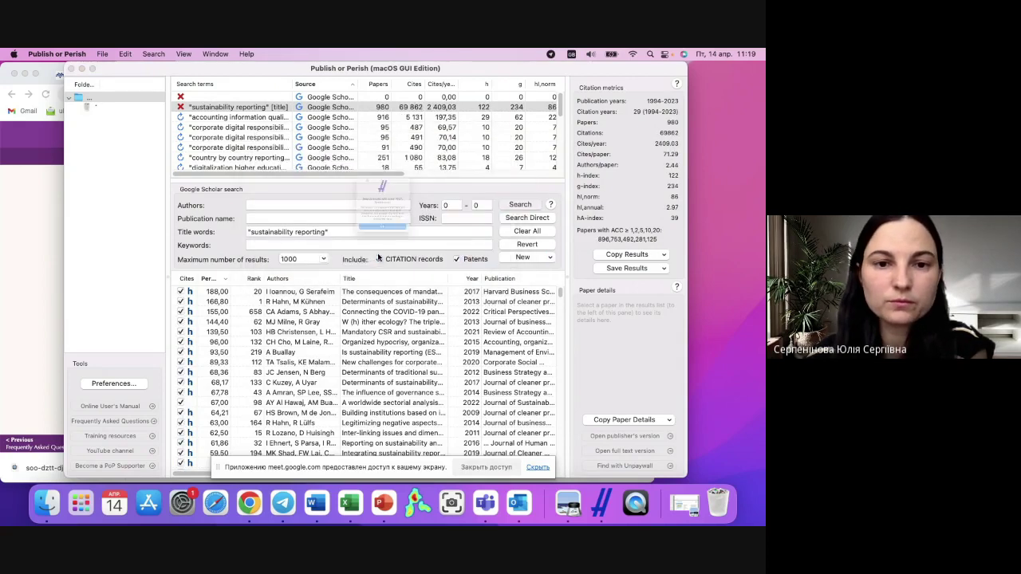
Dismiss the error 1007 dialog and show Paper details for the first result
left_click(381, 258)
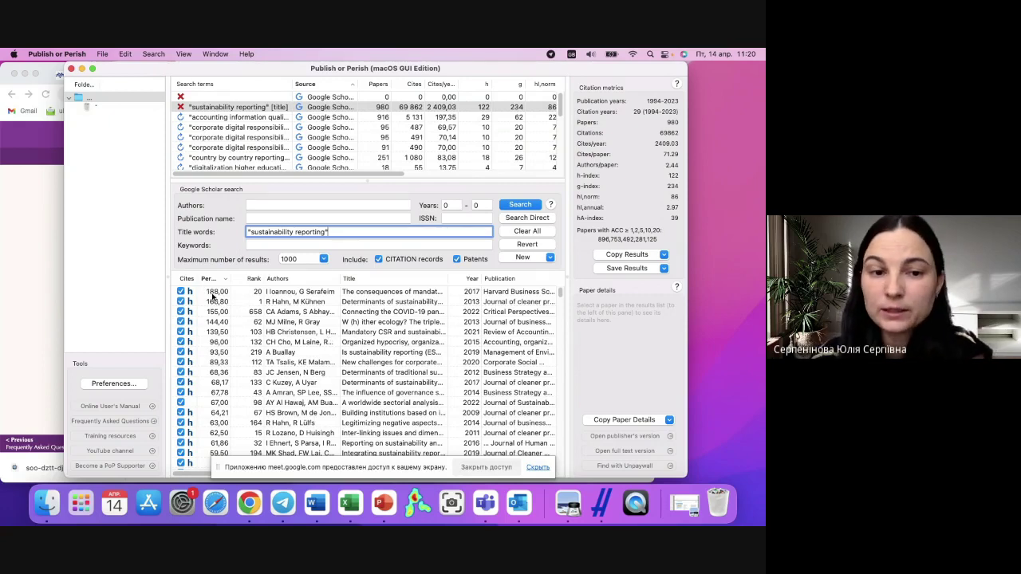
left_click(357, 293)
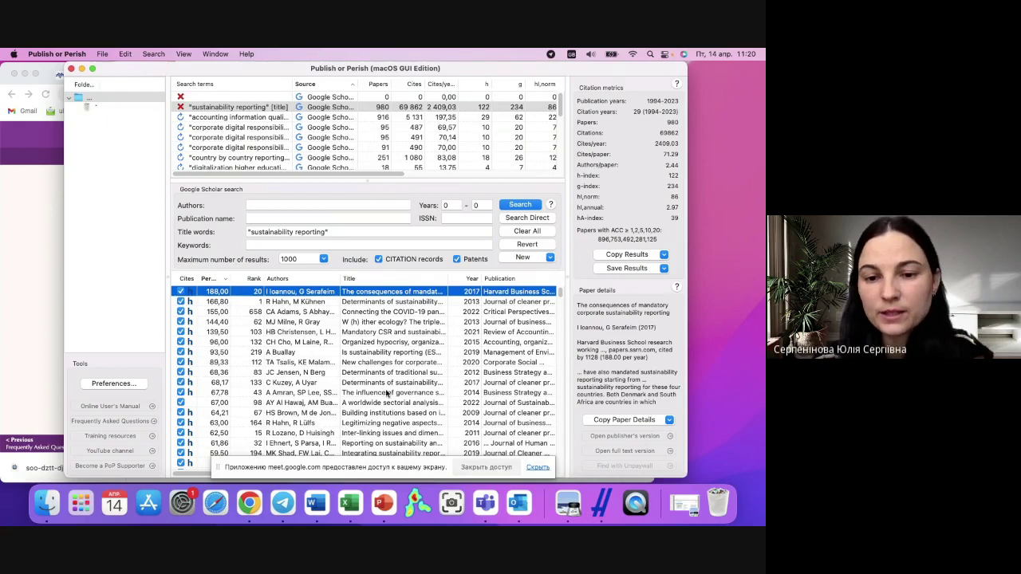
Switch from the Harzing.com page back to the Publish or Perish results window
left_click(537, 469)
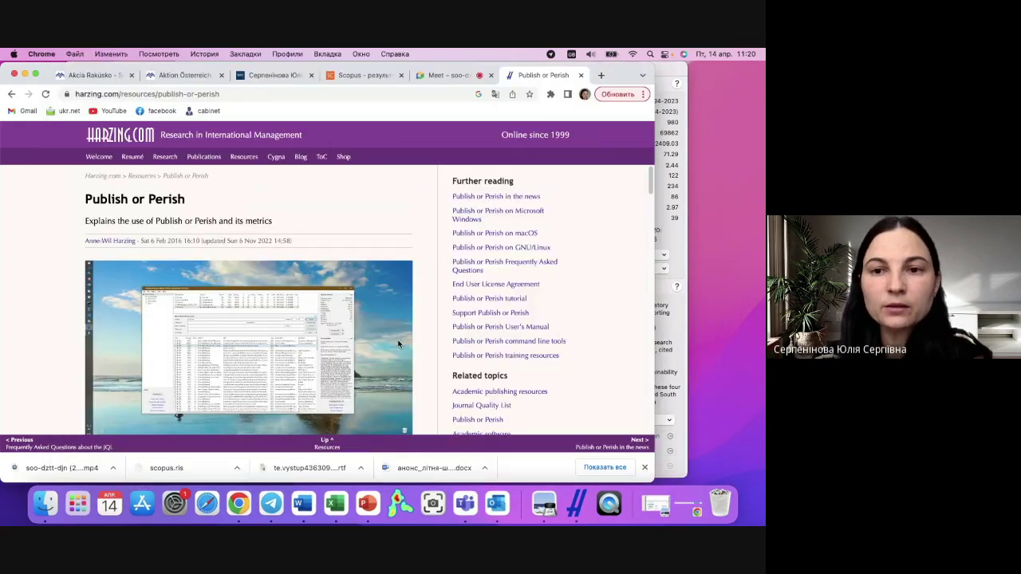
left_click(671, 73)
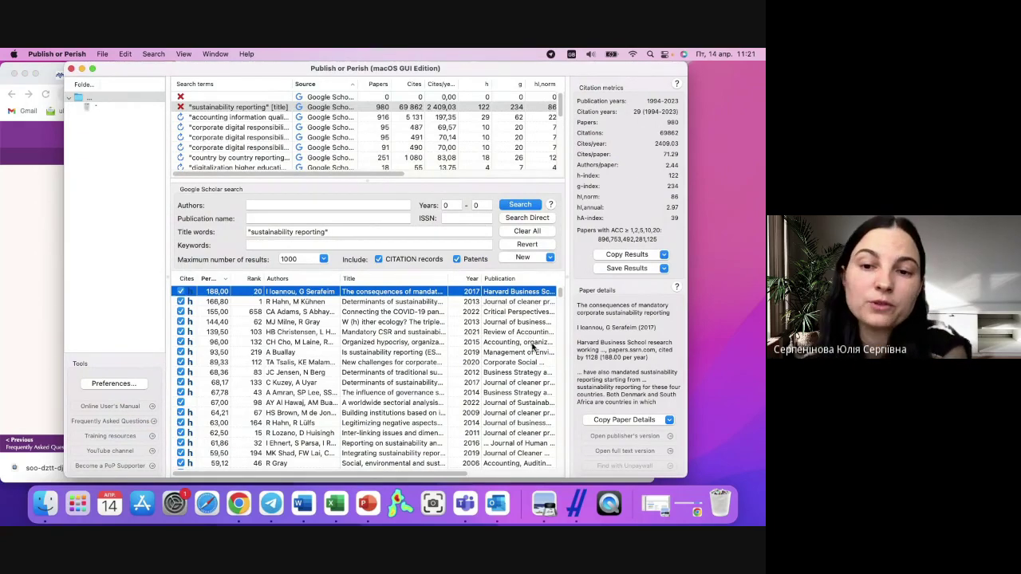
Export the results as APA references to sr.rtf on the Desktop and open it
left_click(655, 269)
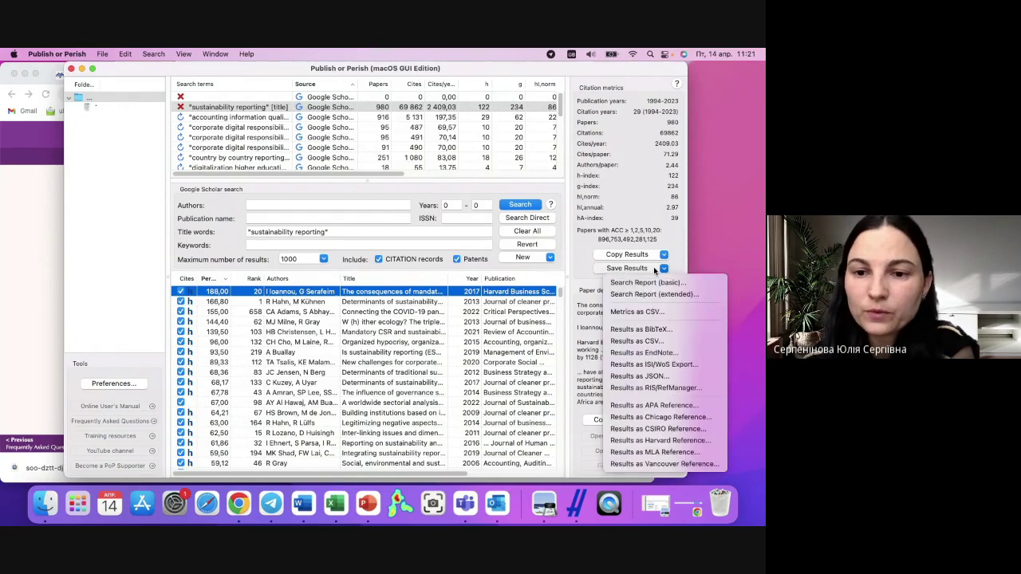
left_click(663, 405)
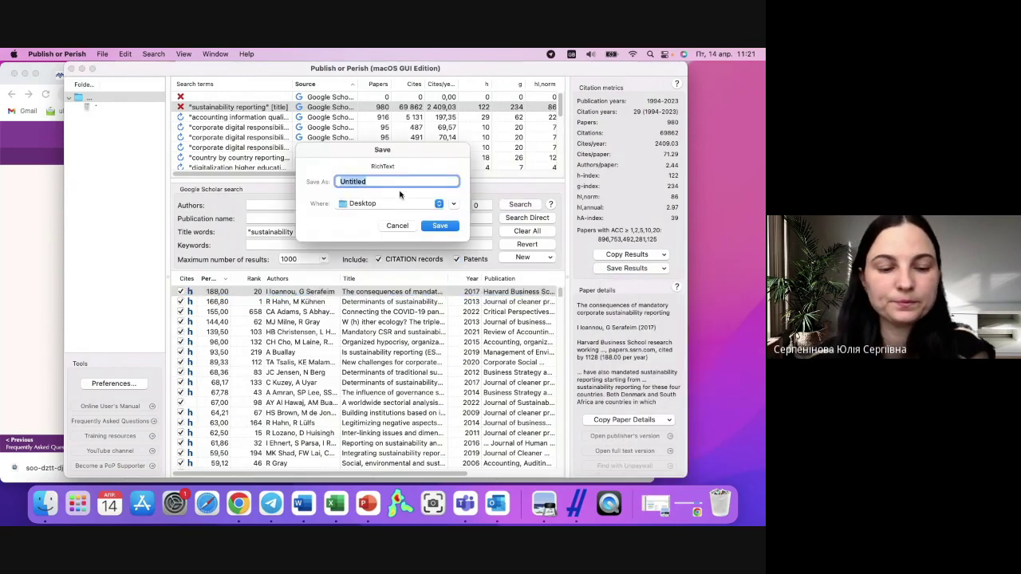
type("su")
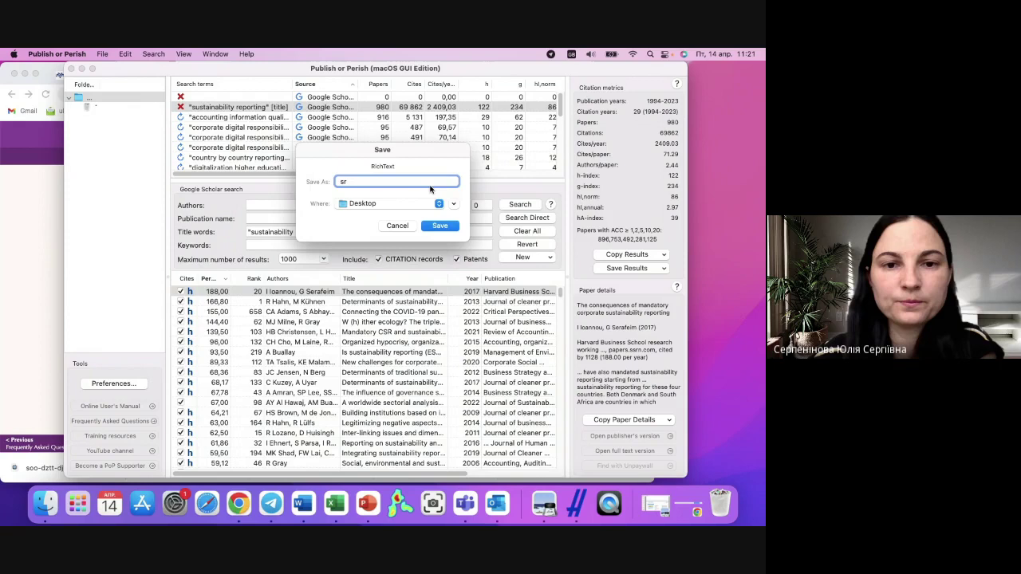
left_click(440, 226)
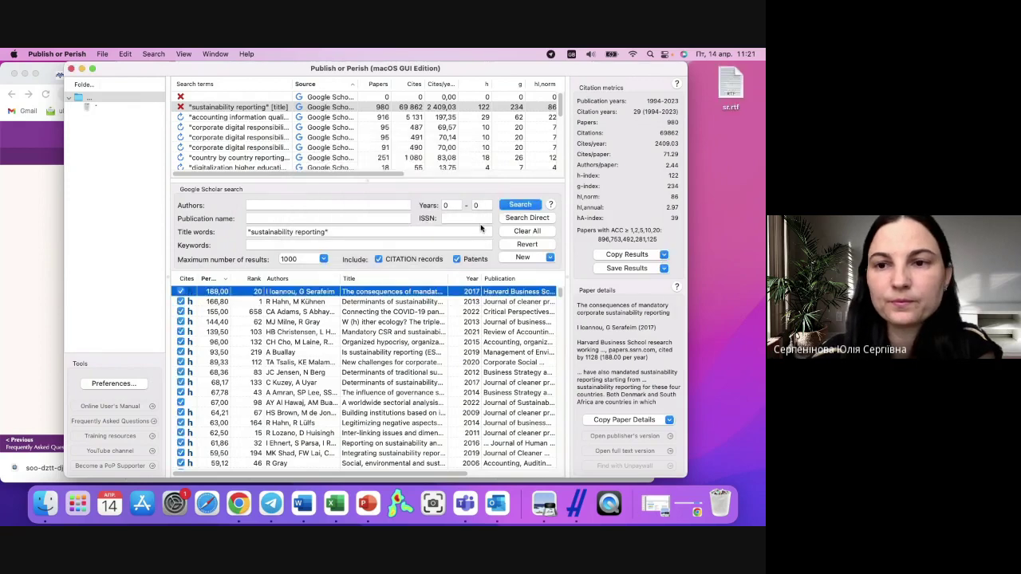
double_click(735, 83)
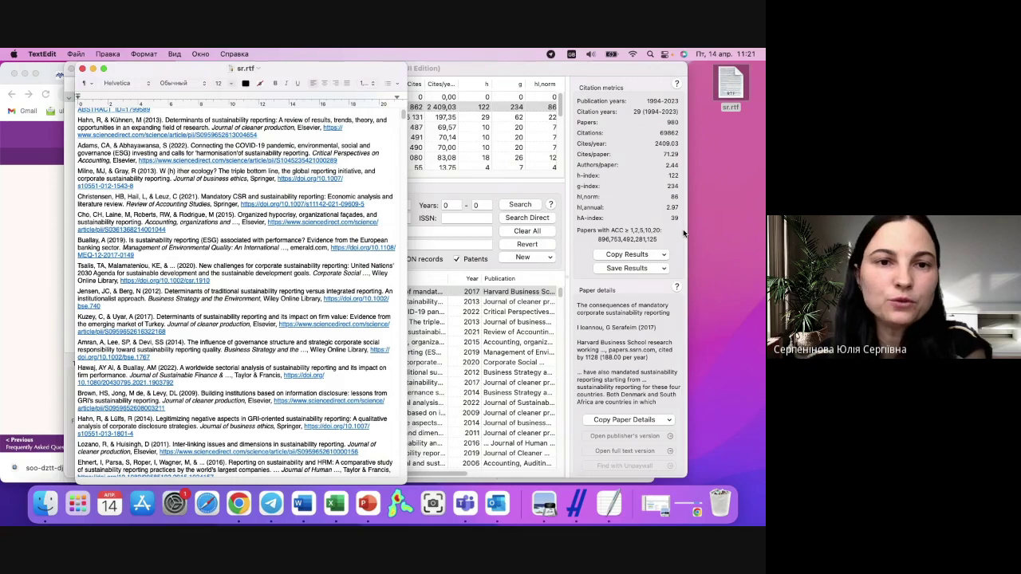
Scroll to the top of sr.rtf and widen the TextEdit window
scroll(310, 238, "up", 2)
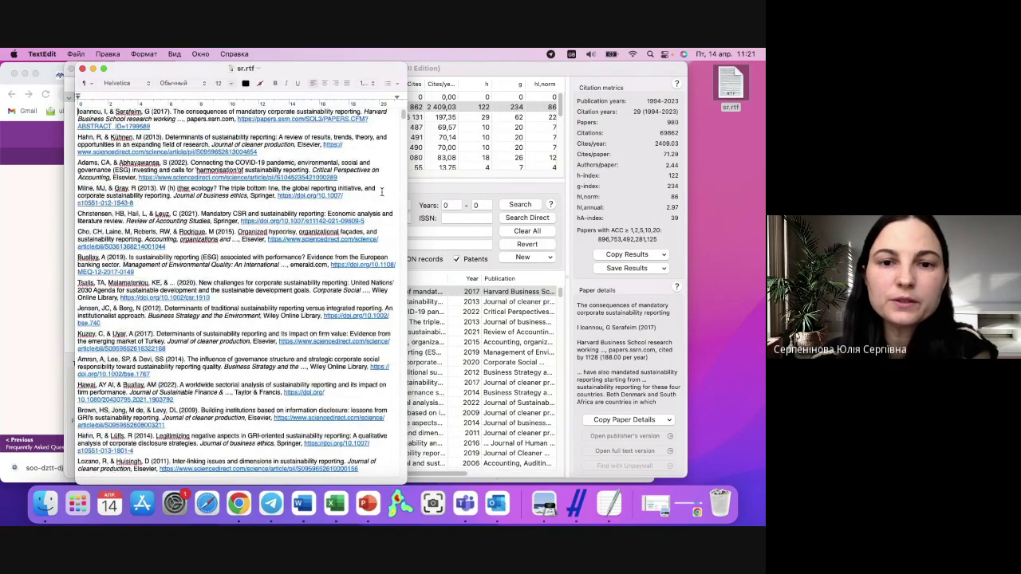
left_click_drag(407, 186, 581, 240)
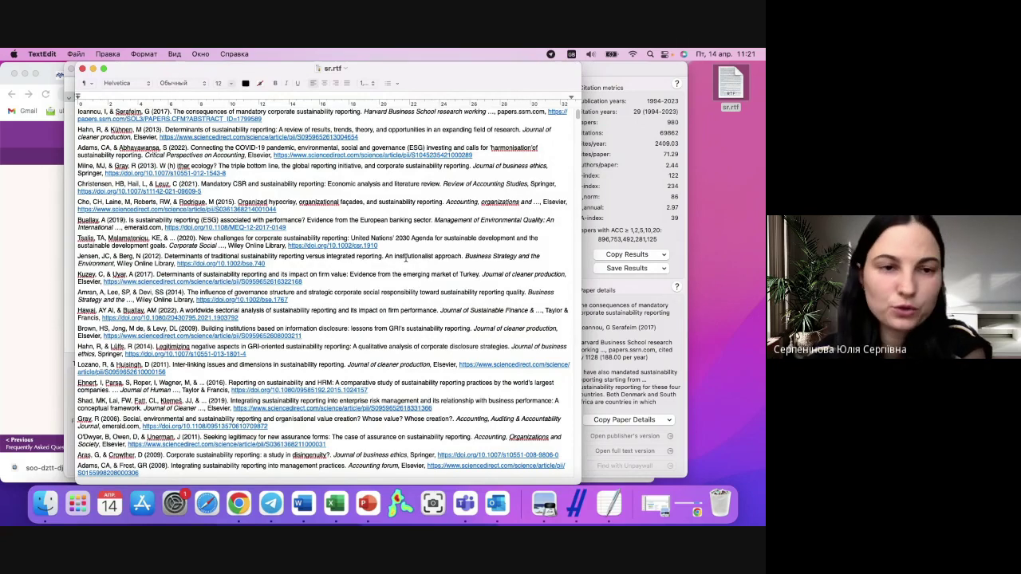
Close the sr.rtf TextEdit window
left_click(81, 69)
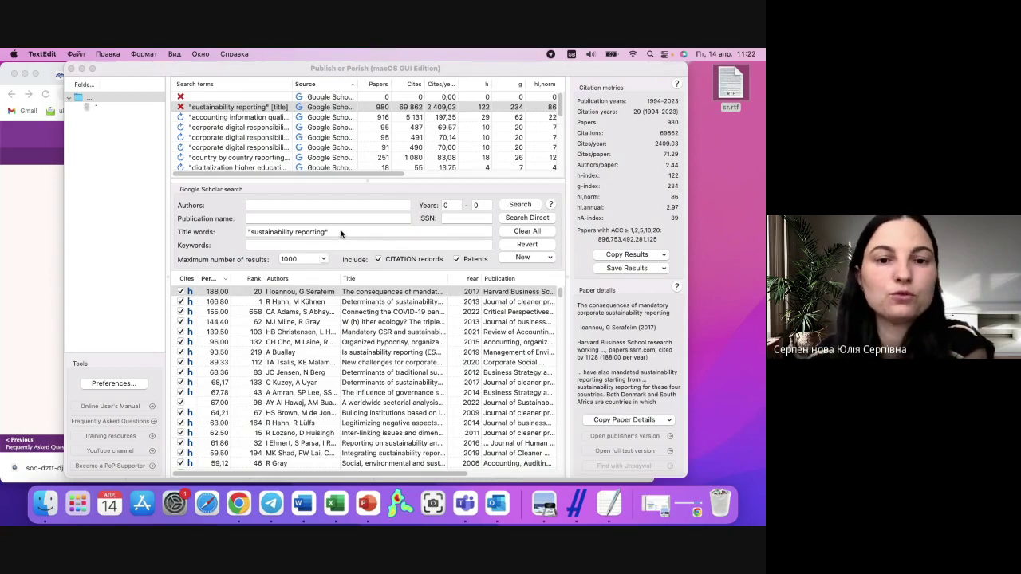
Clear the title words and search Google Scholar by the author's surname instead
left_click(339, 235)
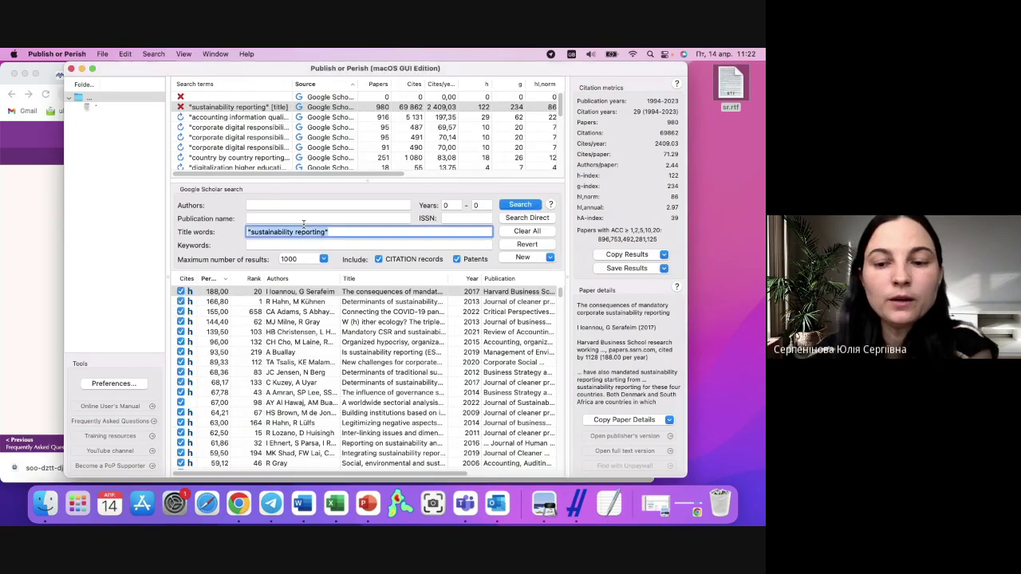
key("BackSpace")
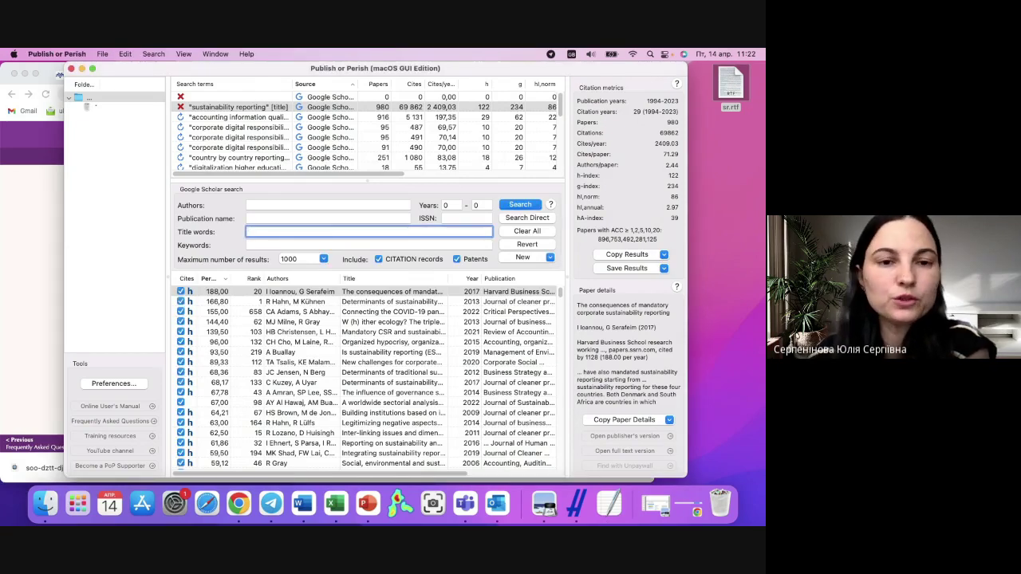
left_click(276, 205)
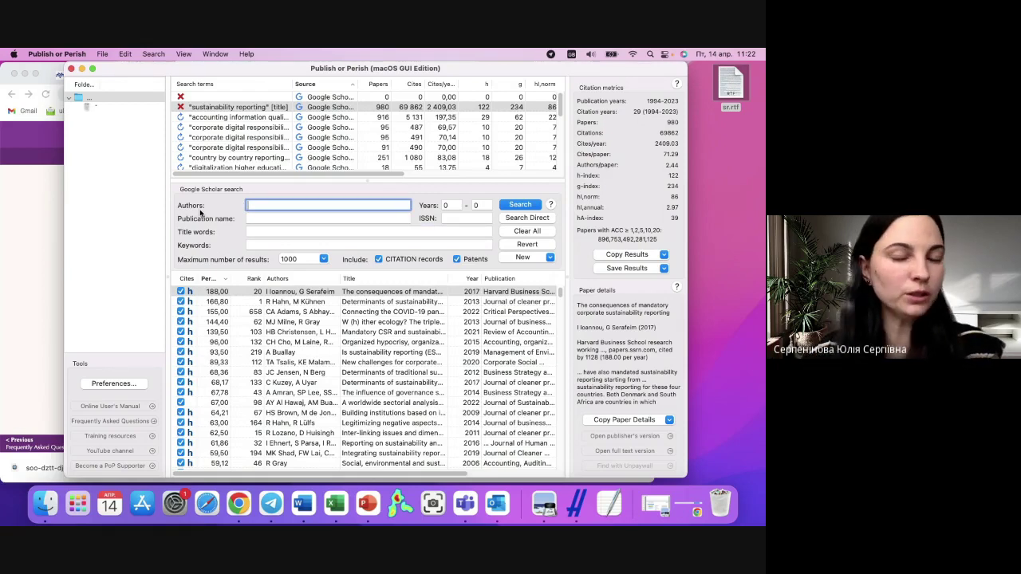
type("S")
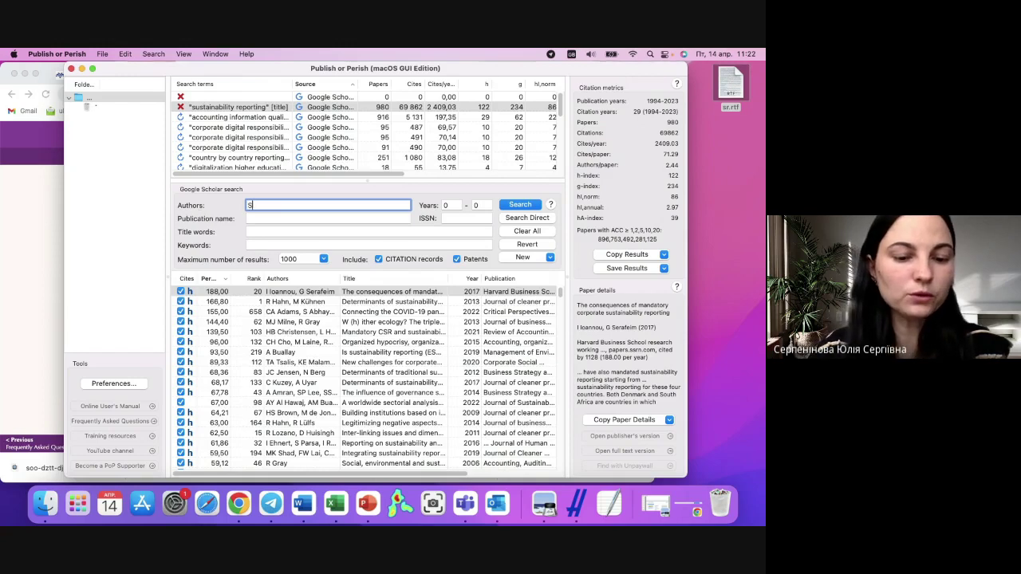
type("e")
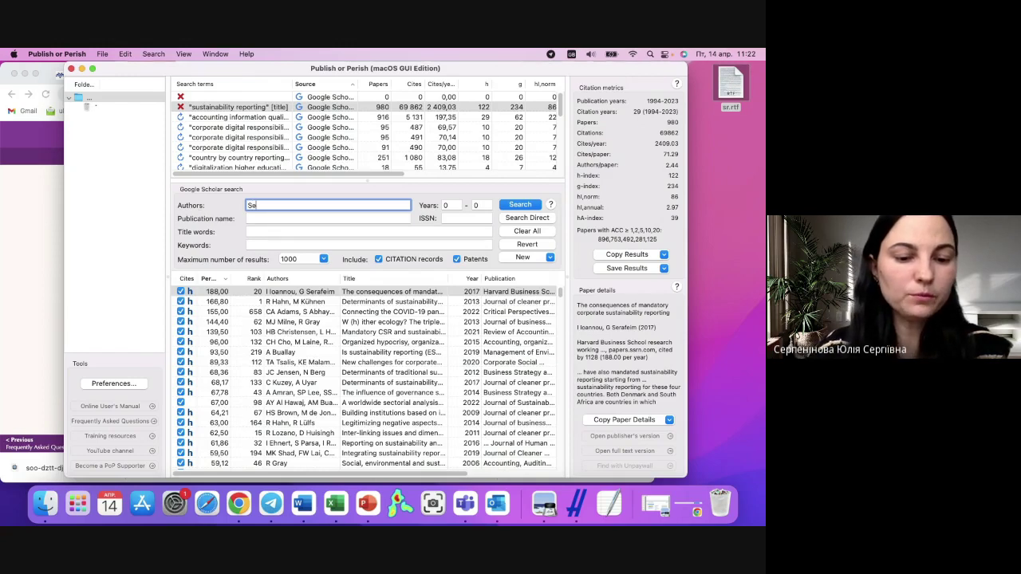
type("rpeninova")
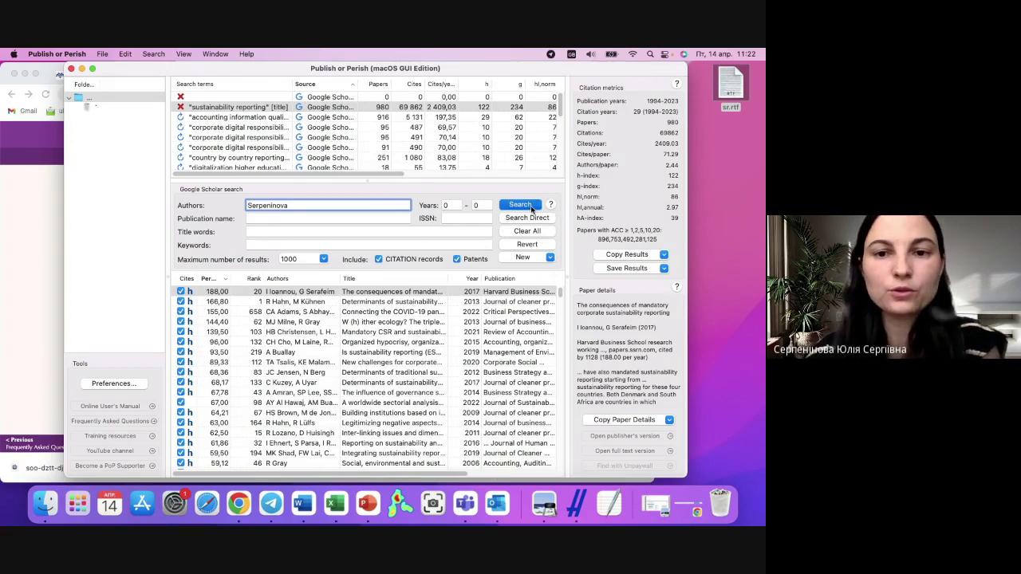
left_click(520, 205)
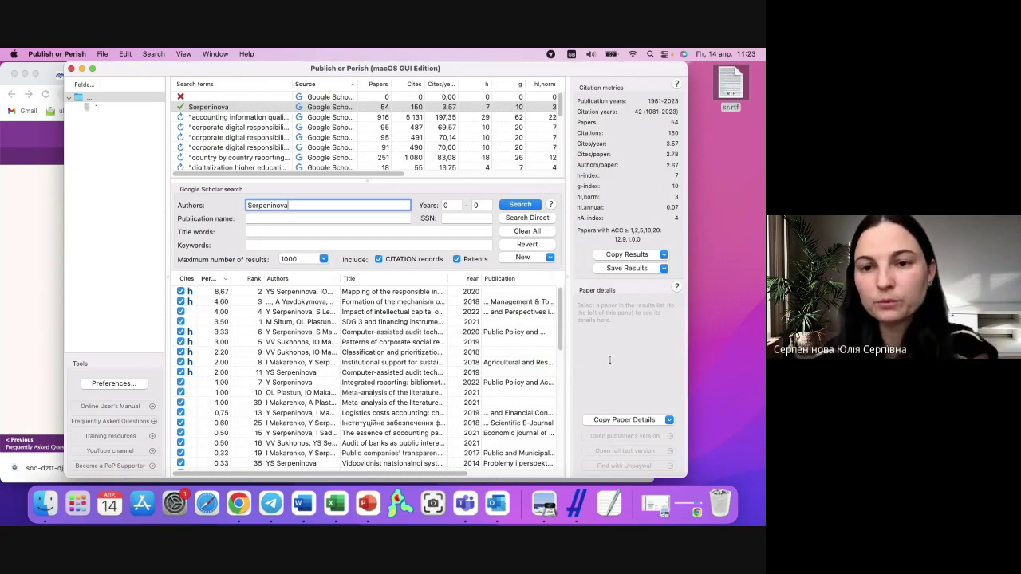
Export the author results as an extended search report named s.rtf on the Desktop
left_click(612, 268)
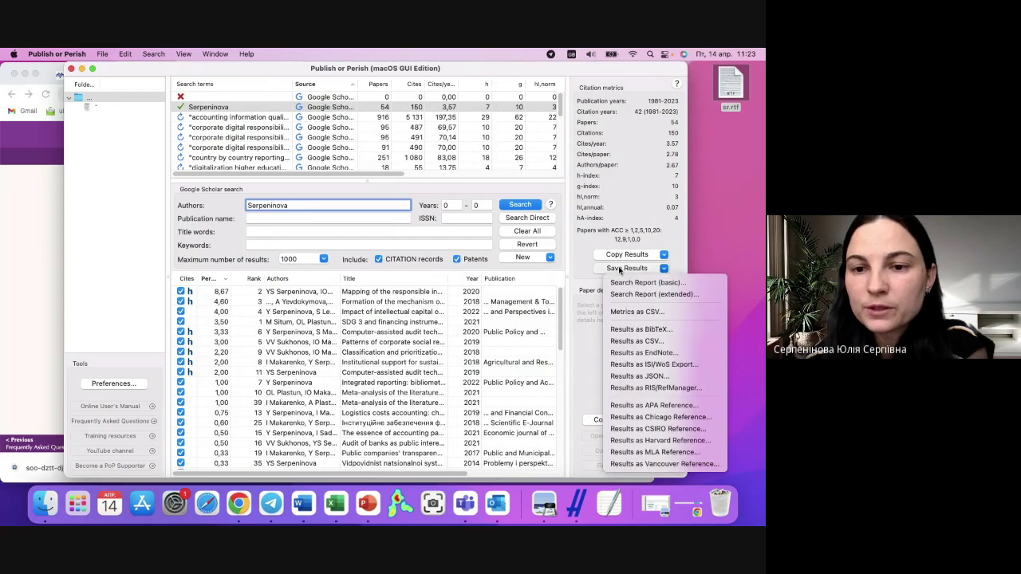
left_click(679, 296)
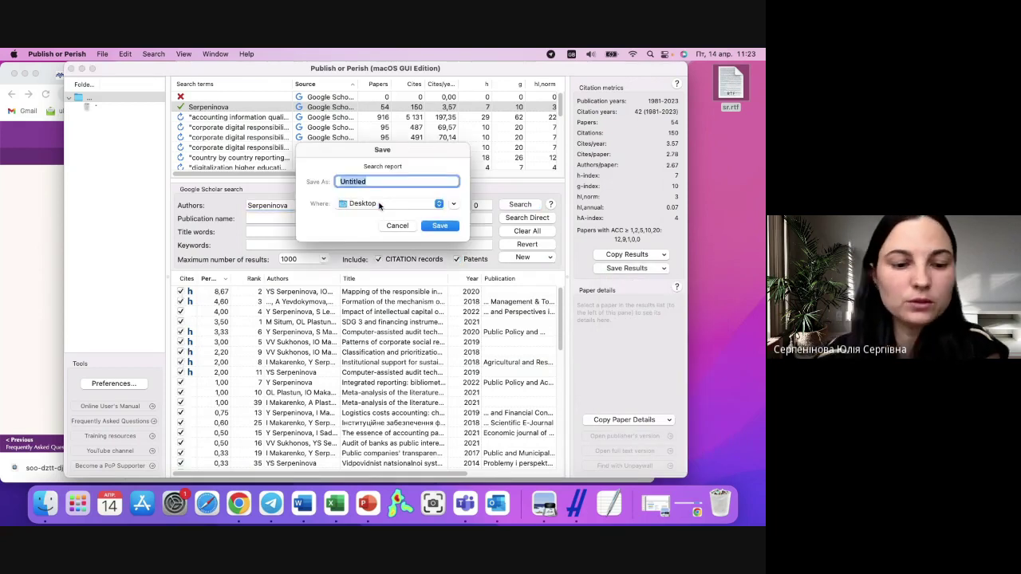
type("s")
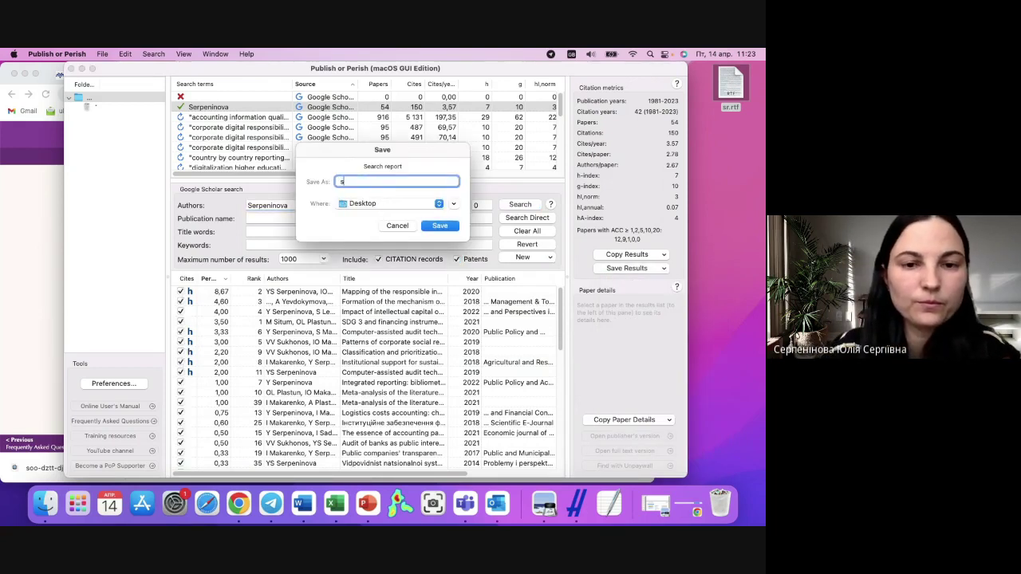
key("Return")
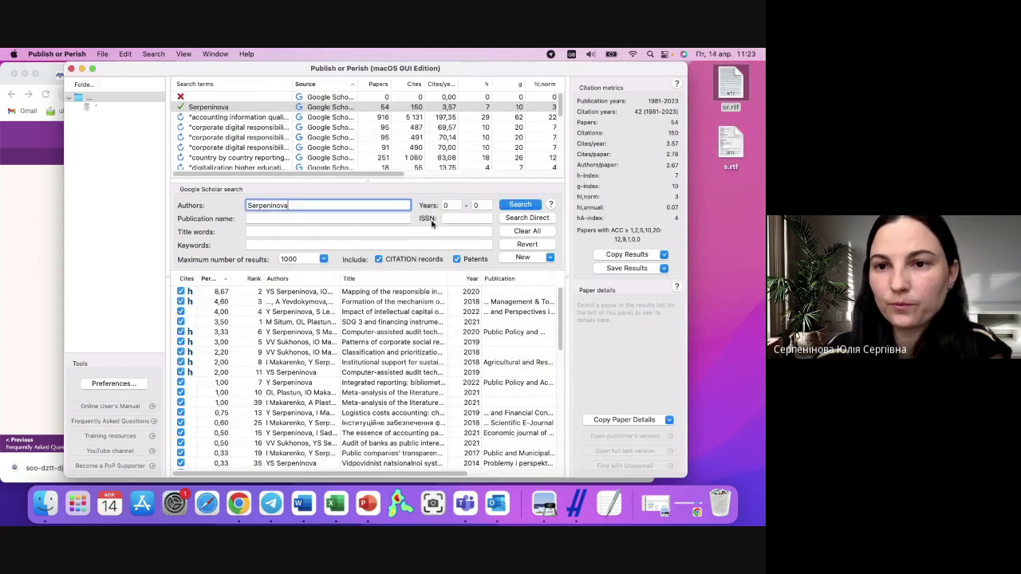
Open s.rtf in TextEdit, widen its window, and look over the version lines and Search terms header
double_click(731, 145)
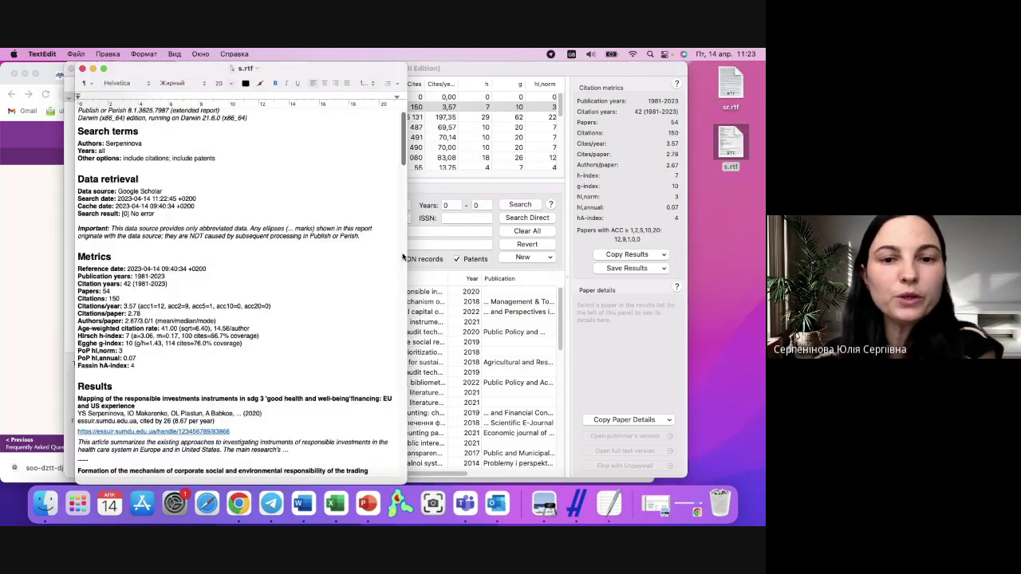
left_click_drag(408, 253, 575, 258)
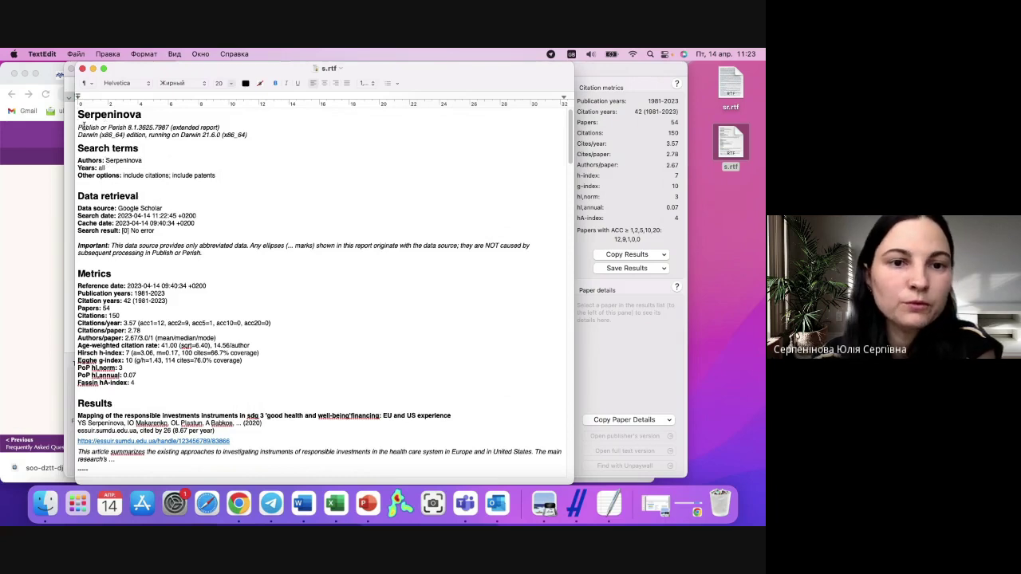
left_click_drag(79, 125, 160, 152)
left_click(247, 182)
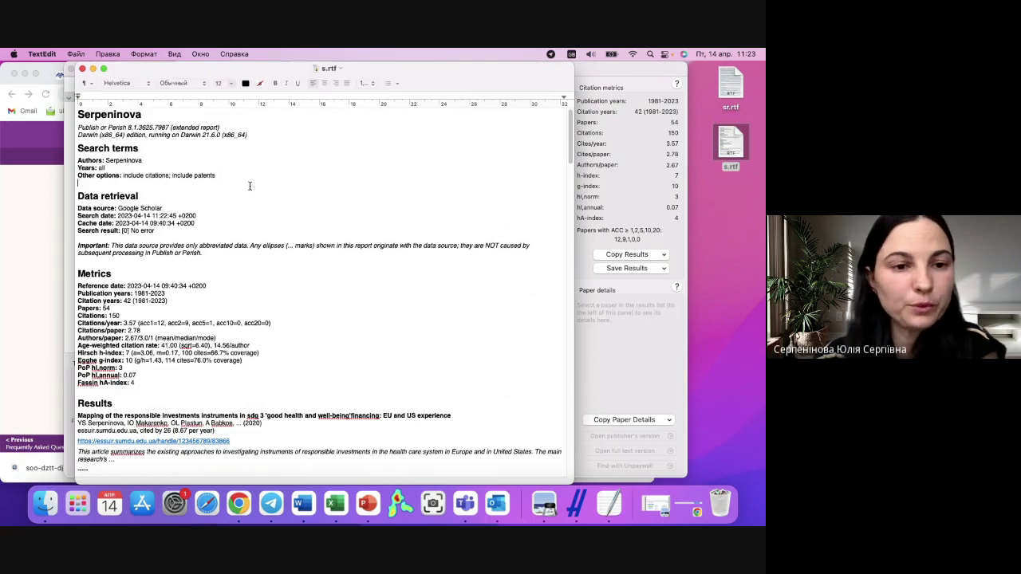
Review the Metrics section and the listed results, then close the report
left_click_drag(80, 271, 138, 385)
left_click(164, 389)
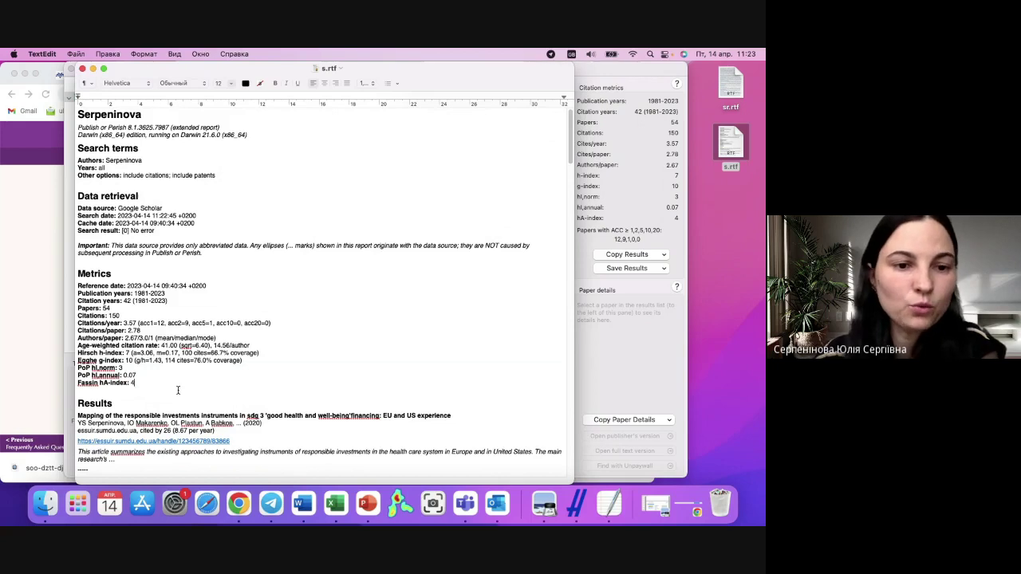
scroll(188, 380, "down", 3)
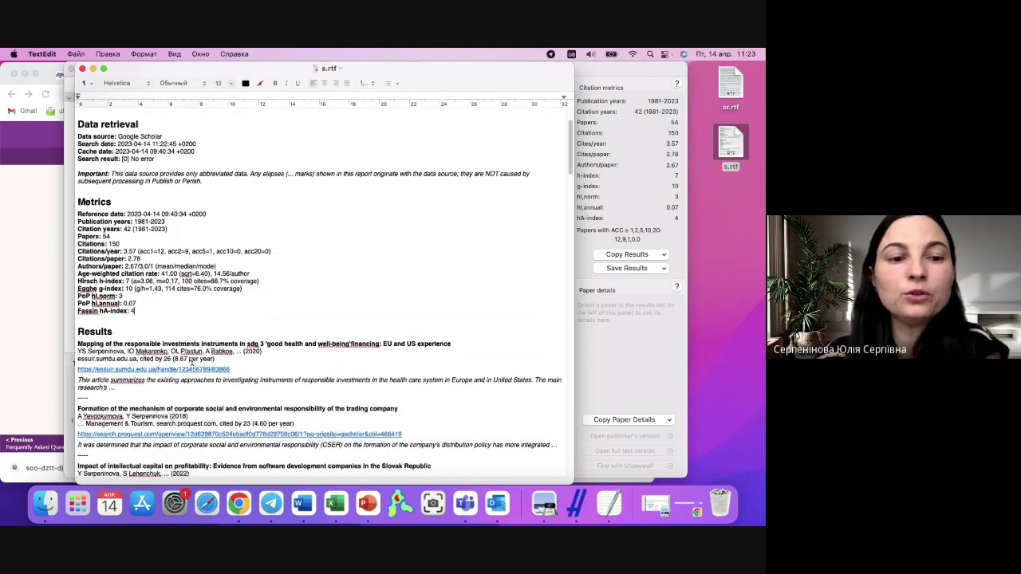
scroll(191, 363, "down", 5)
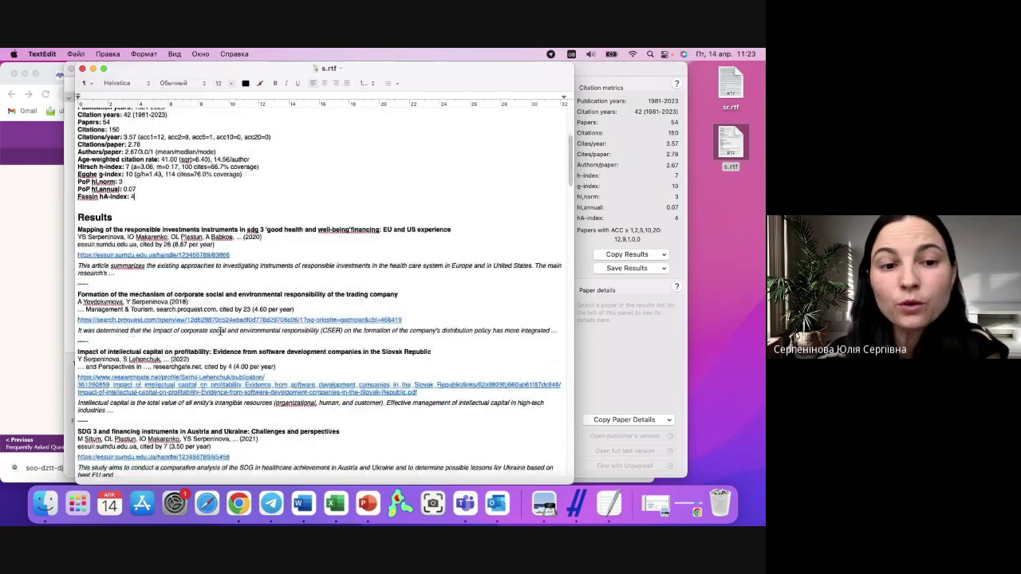
scroll(165, 278, "down", 7)
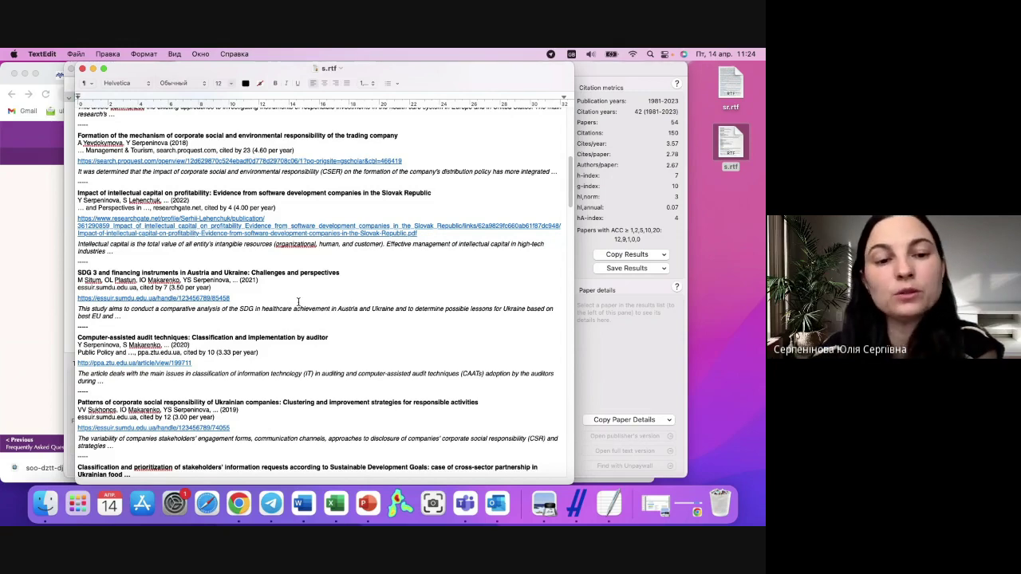
left_click(82, 70)
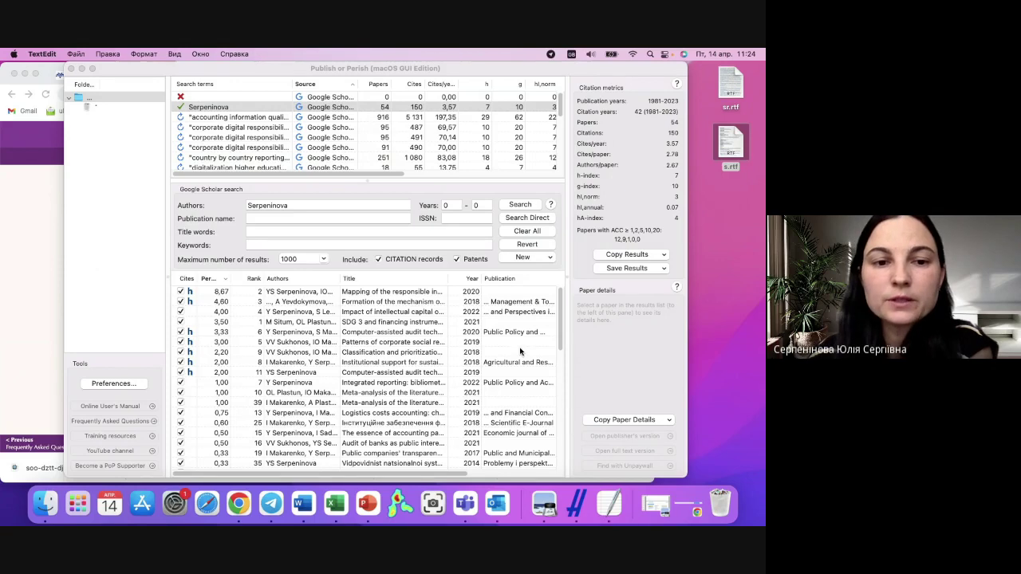
Clear the Authors field and run a title-words search for 'sustainability reporting'
left_click(296, 206)
key("BackSpace")
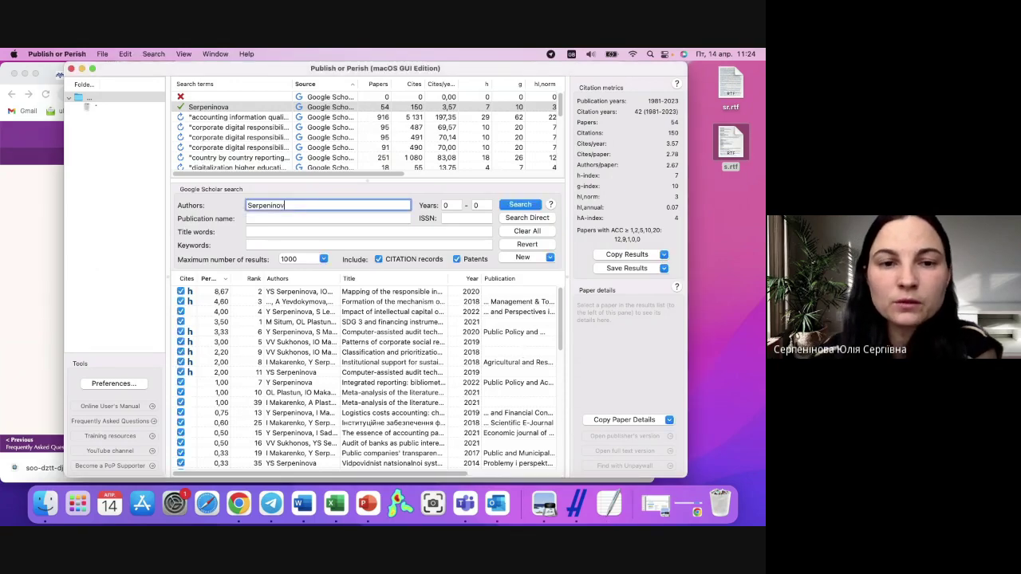
key("BackSpace")
key("BackSpace")
key("BackSpace")
key("BackSpace")
key("BackSpace")
key("BackSpace")
key("BackSpace")
key("BackSpace")
key("BackSpace")
key("BackSpace")
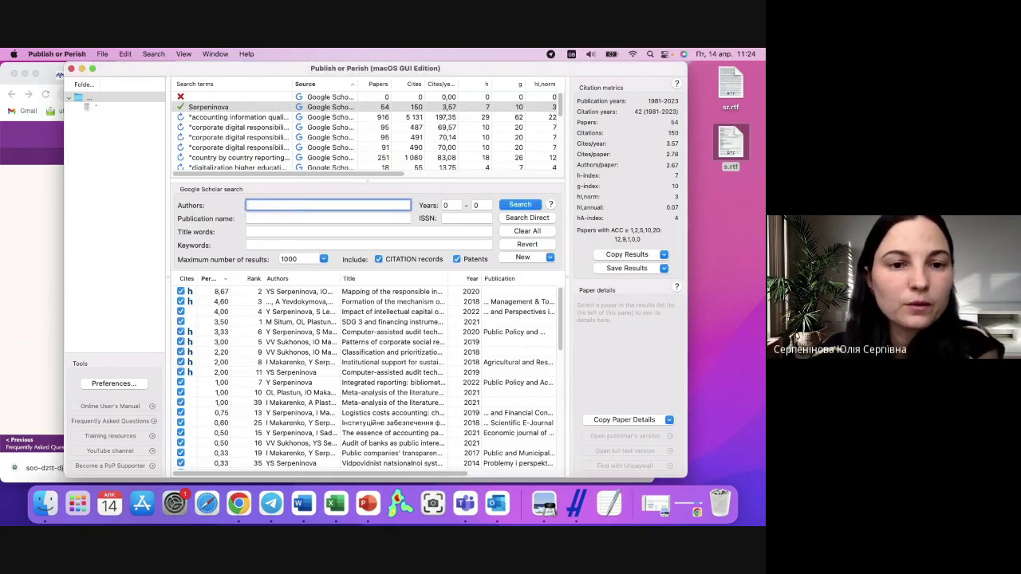
left_click(266, 231)
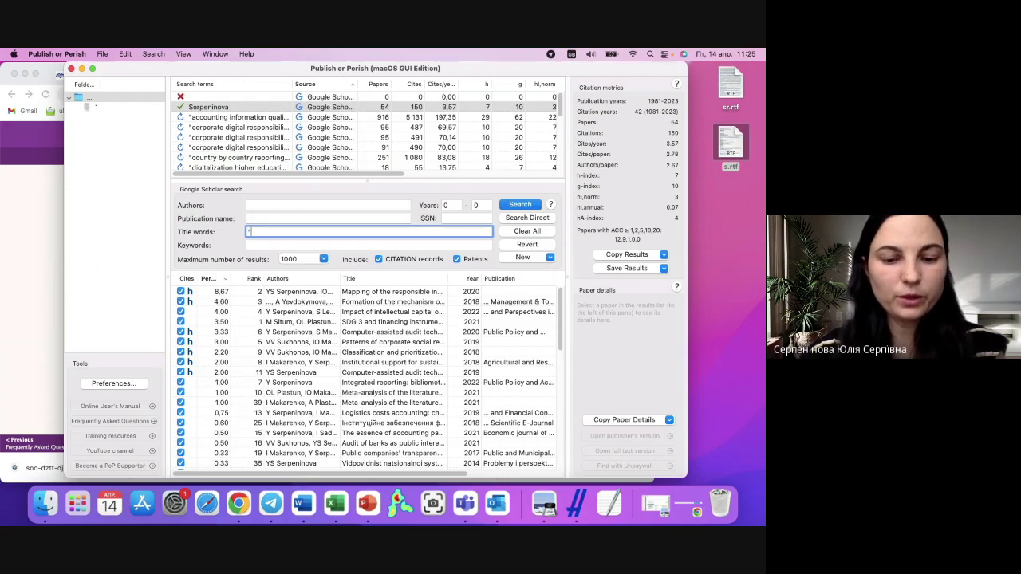
type("\"sust")
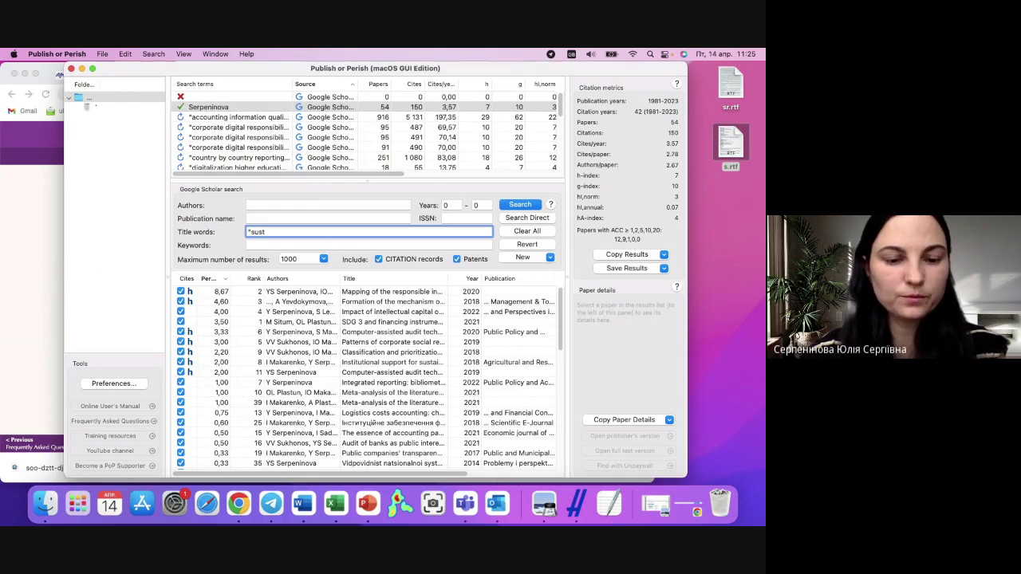
type("a")
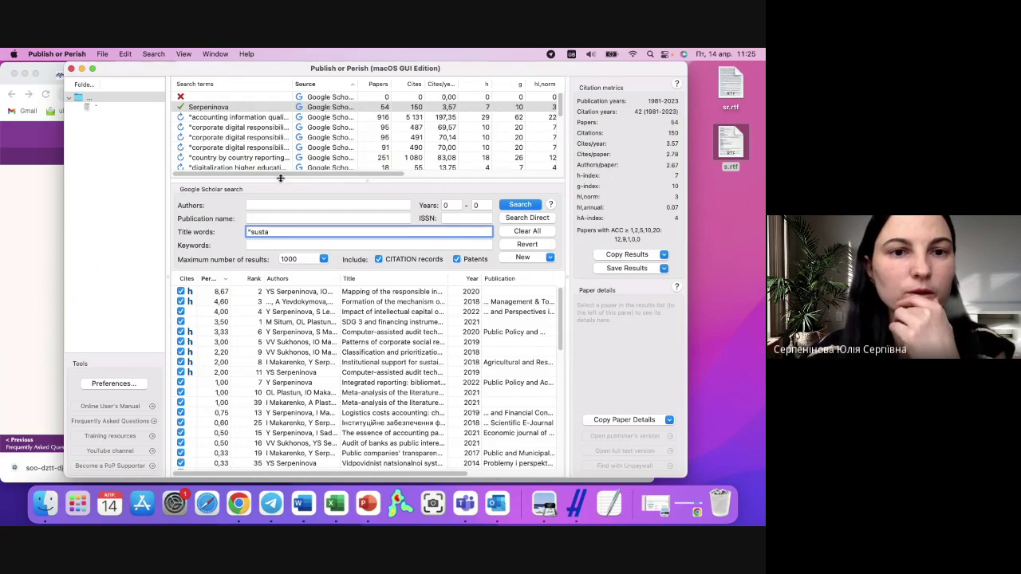
type("in")
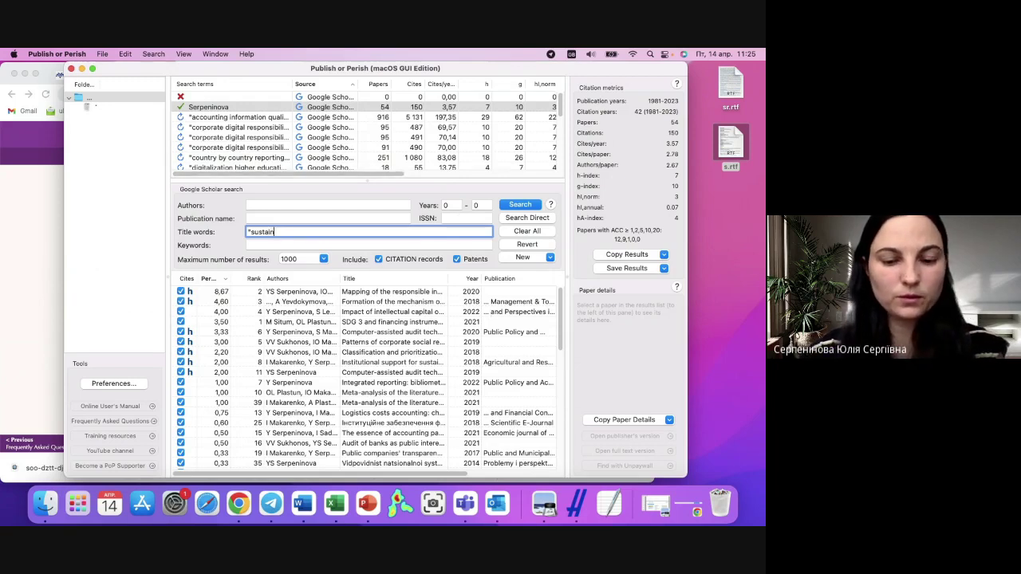
type("ability")
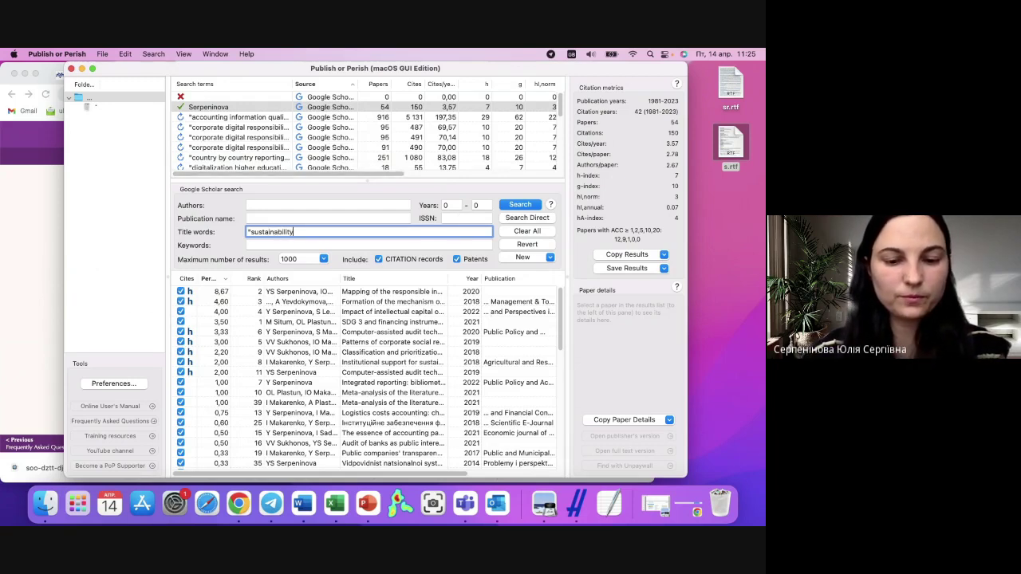
type(" report")
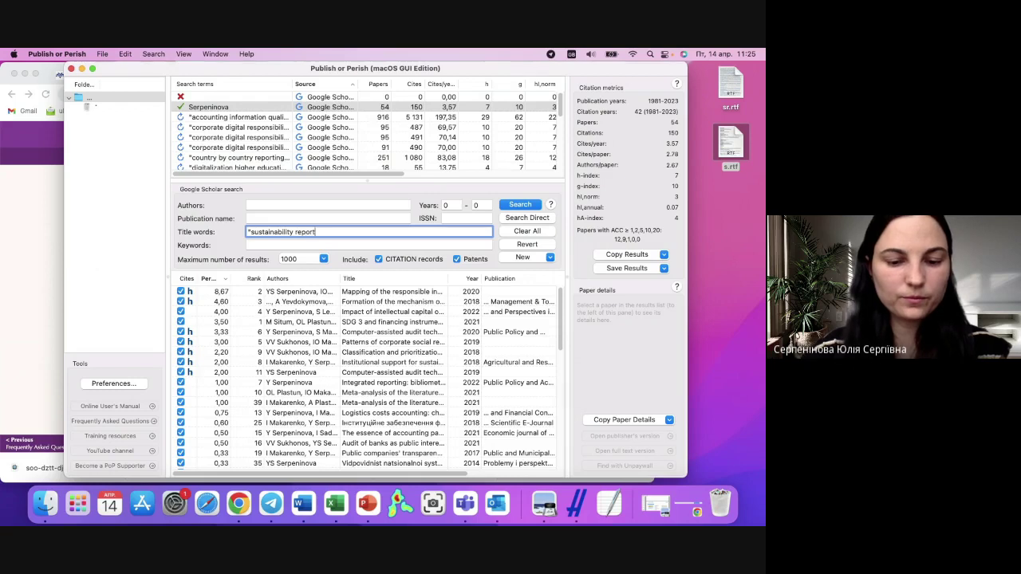
type("ing\"")
key("Return")
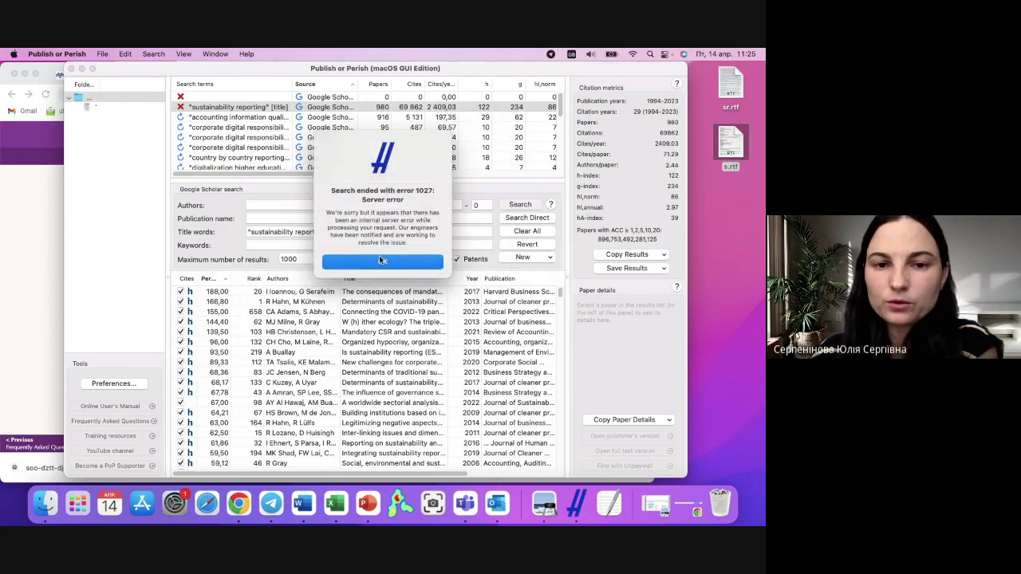
Dismiss the server error, save the results as an RIS/RefManager file on the Desktop, and close Publish or Perish
left_click(380, 262)
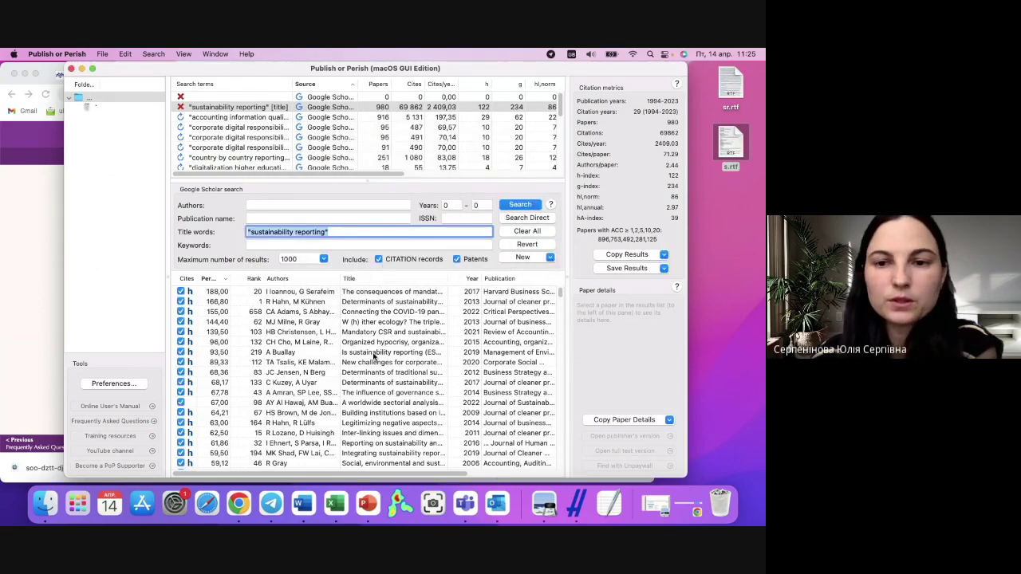
left_click(664, 269)
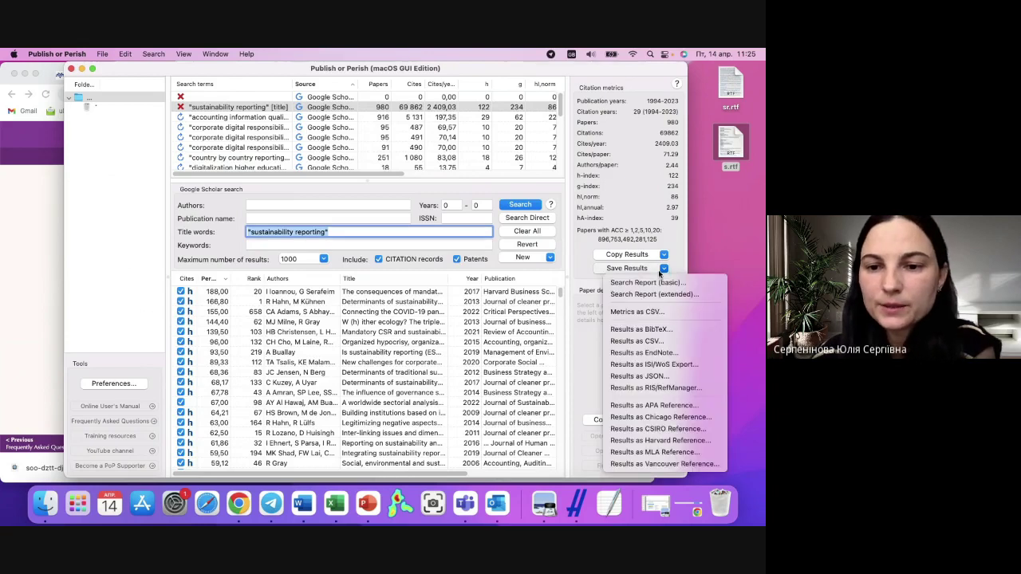
left_click(634, 386)
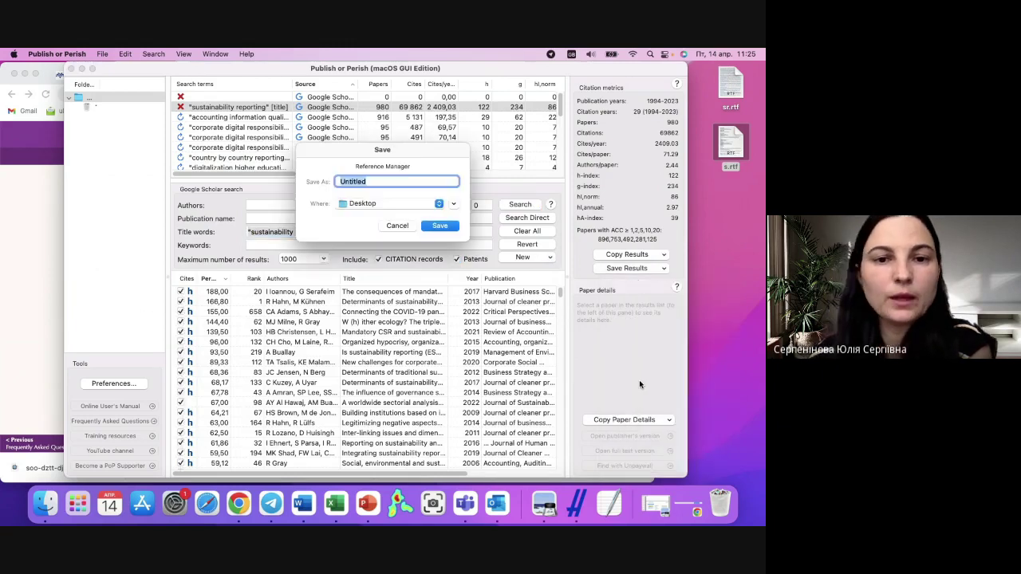
left_click(440, 226)
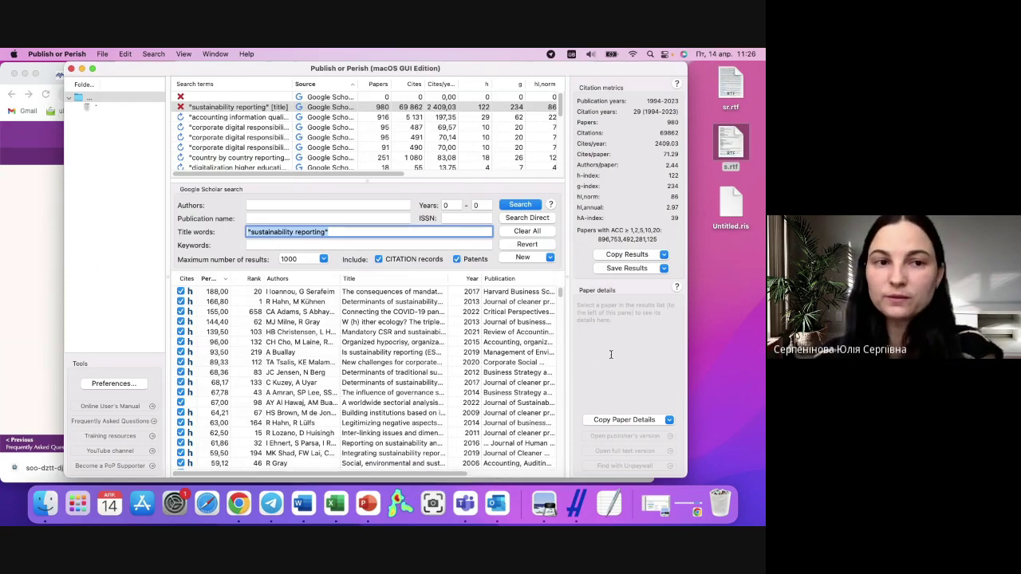
left_click(73, 69)
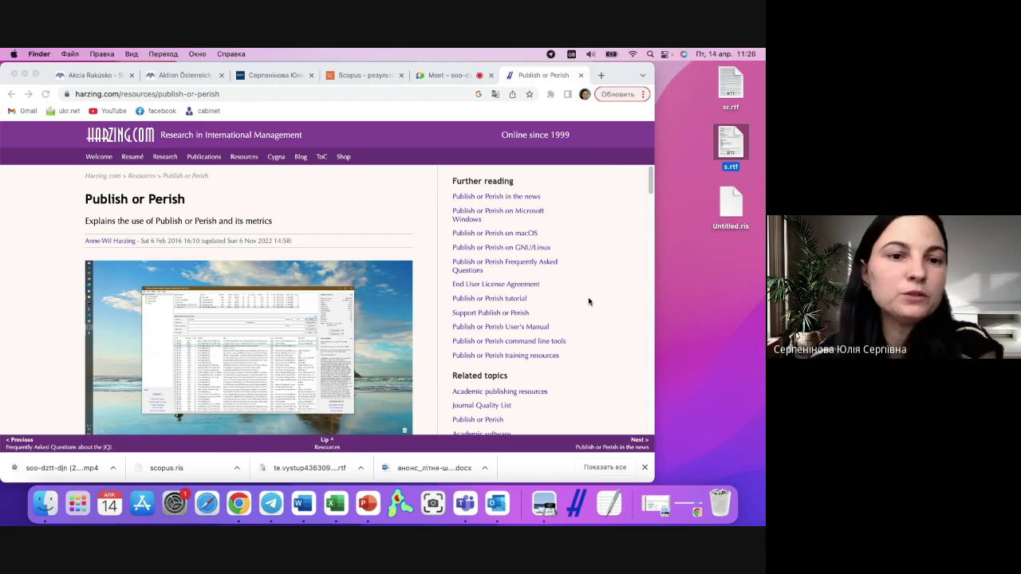
Skim the harzing.com Publish or Perish page, then return to the Google Meet tab
scroll(314, 262, "down", 10)
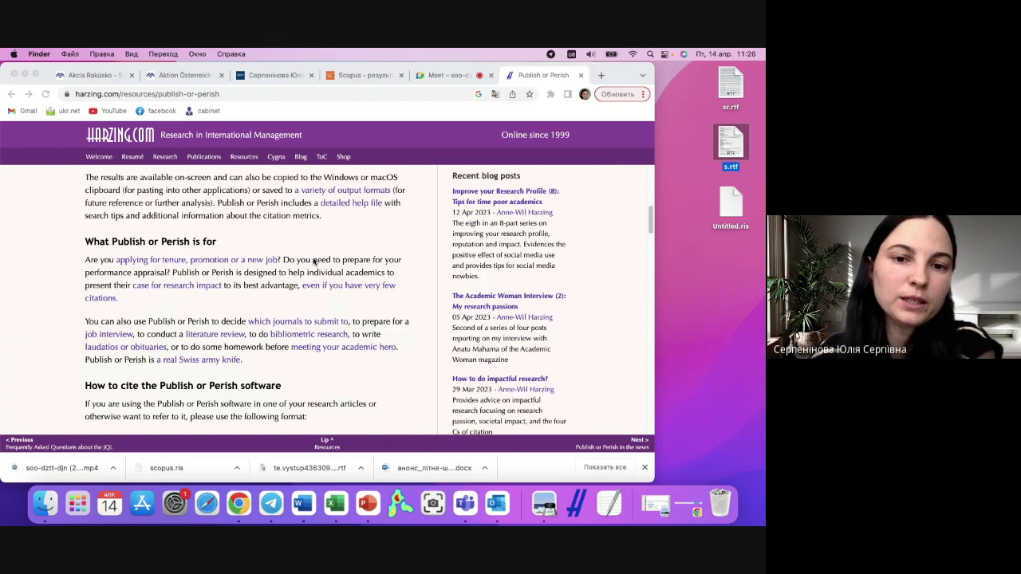
scroll(314, 262, "up", 10)
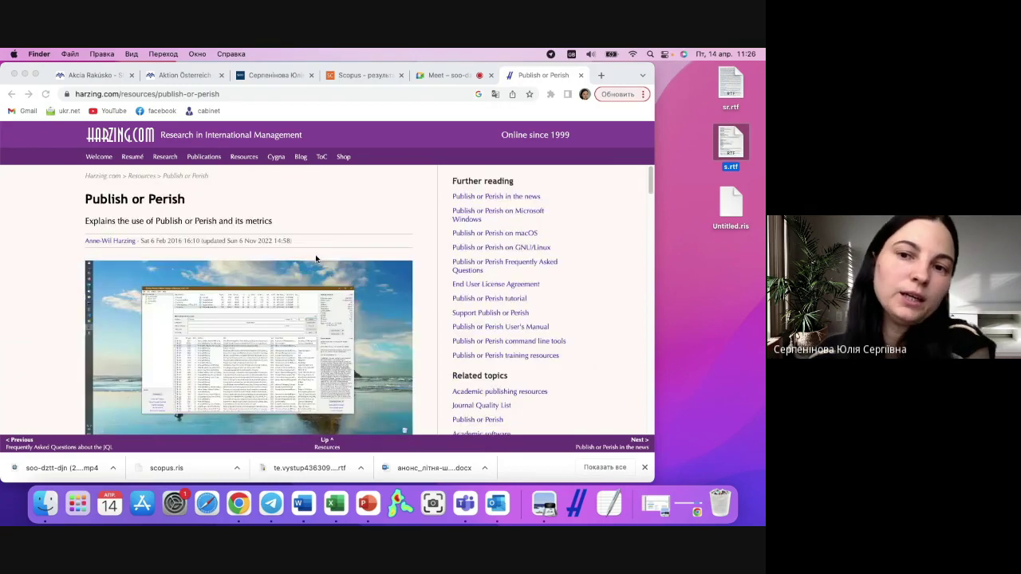
left_click(444, 77)
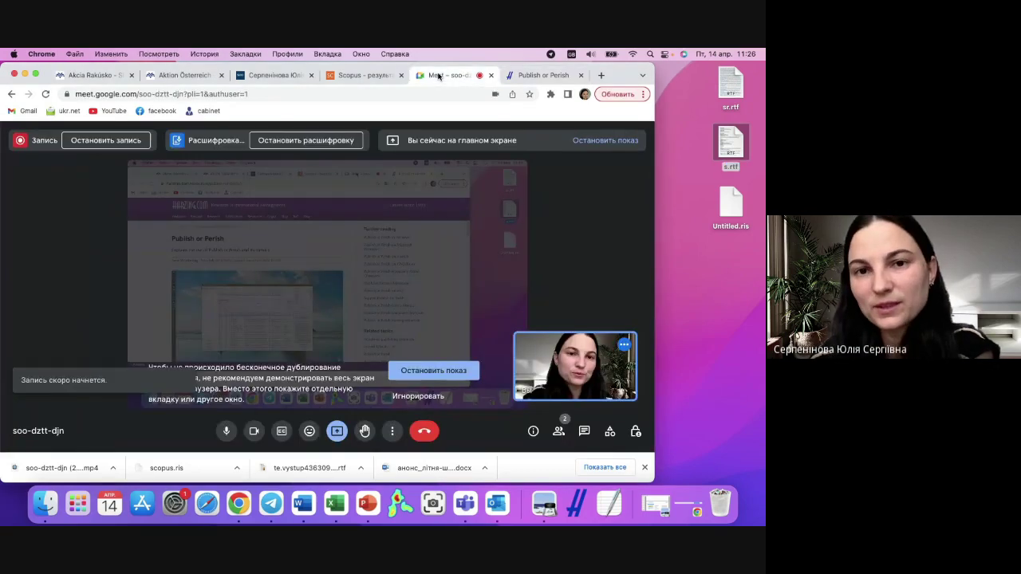